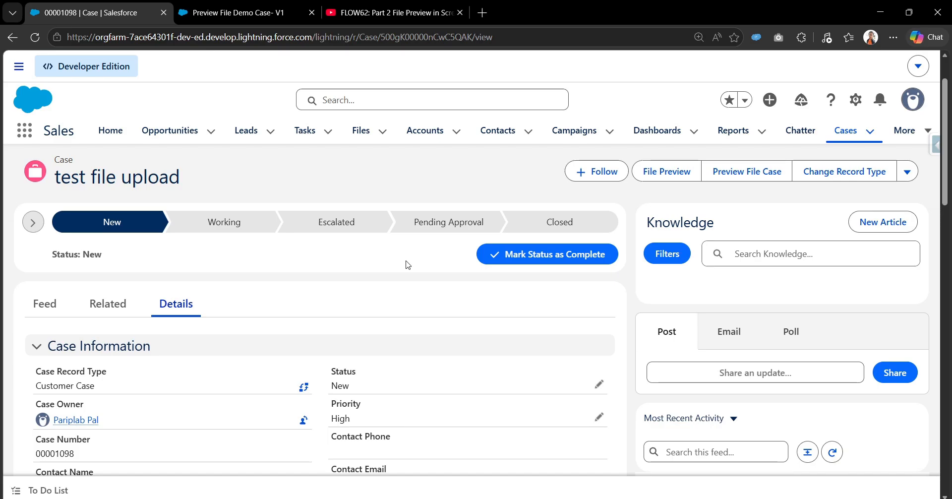
# Examine the attachments listed in the case's related lists.
pyautogui.click(116, 311)
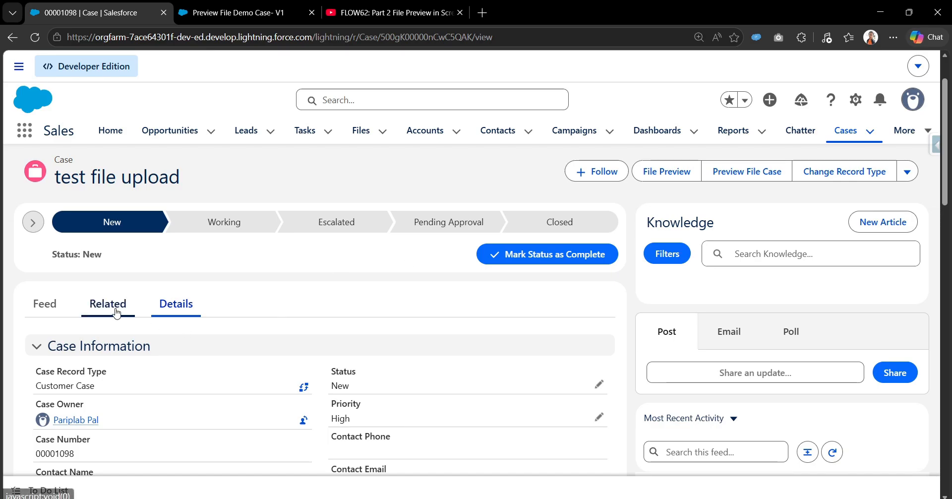
pyautogui.scroll(-5, 116, 311)
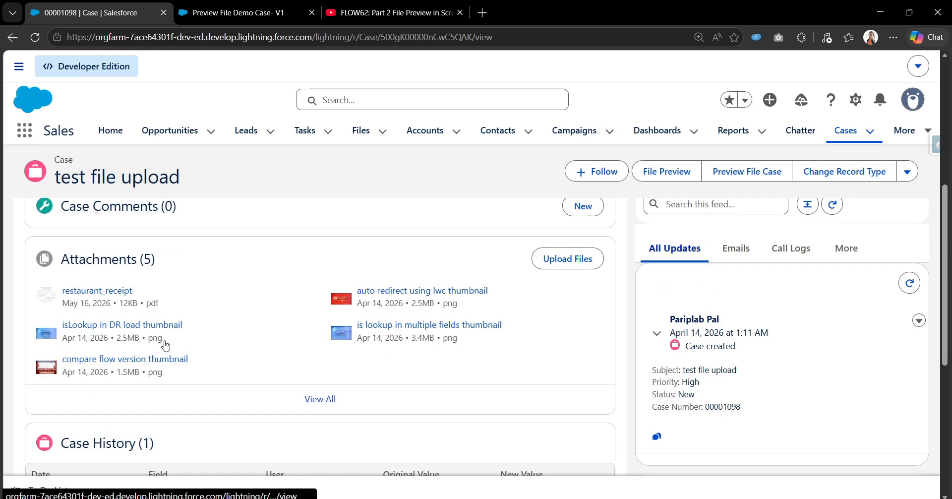
pyautogui.scroll(5, 391, 355)
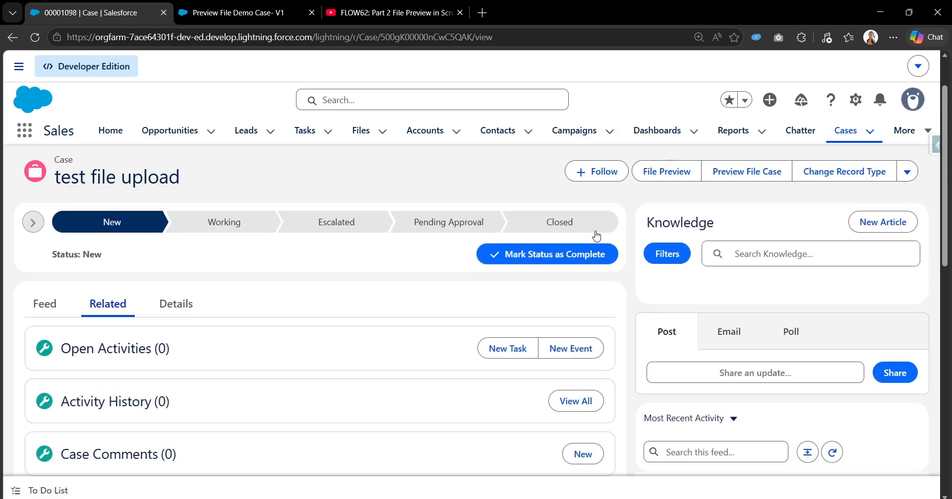
# Run the case's File Preview action, look through all previewed attachments down to the restaurant receipt, and finish it.
pyautogui.click(662, 176)
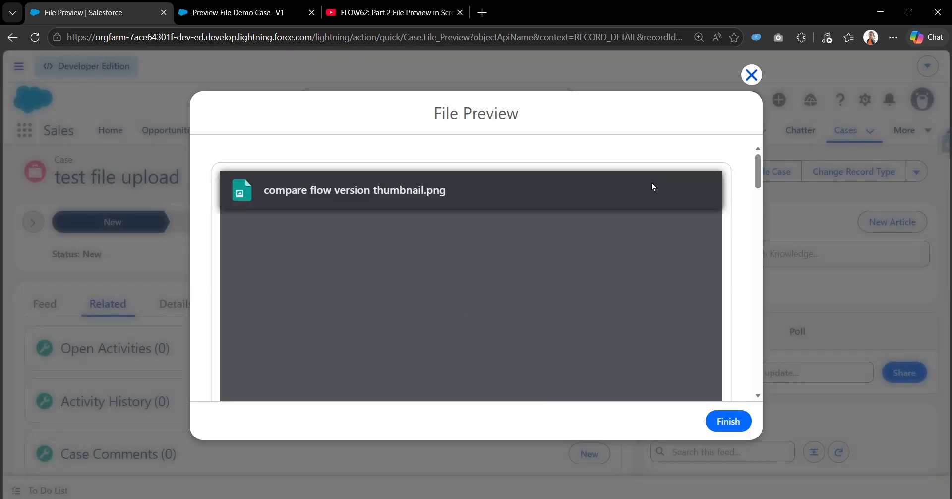
pyautogui.scroll(-2, 527, 296)
pyautogui.scroll(-5, 528, 298)
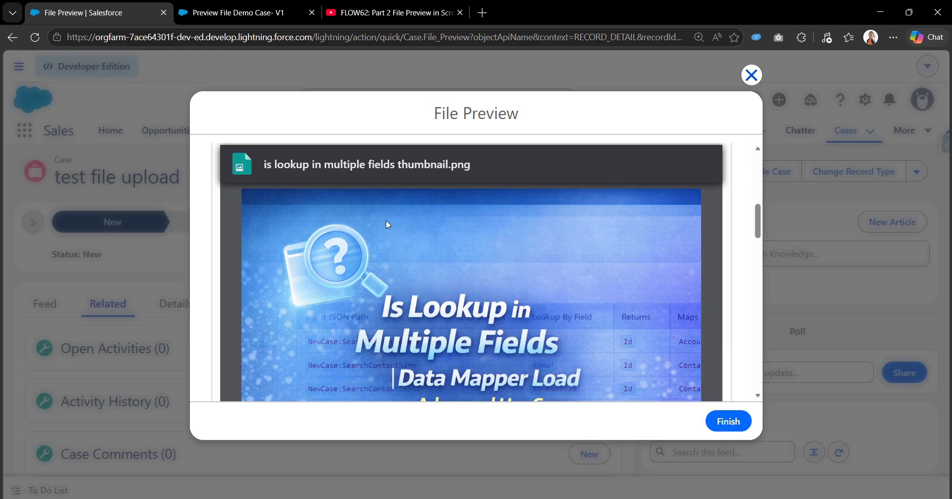
pyautogui.scroll(-2, 508, 336)
pyautogui.scroll(-10, 508, 337)
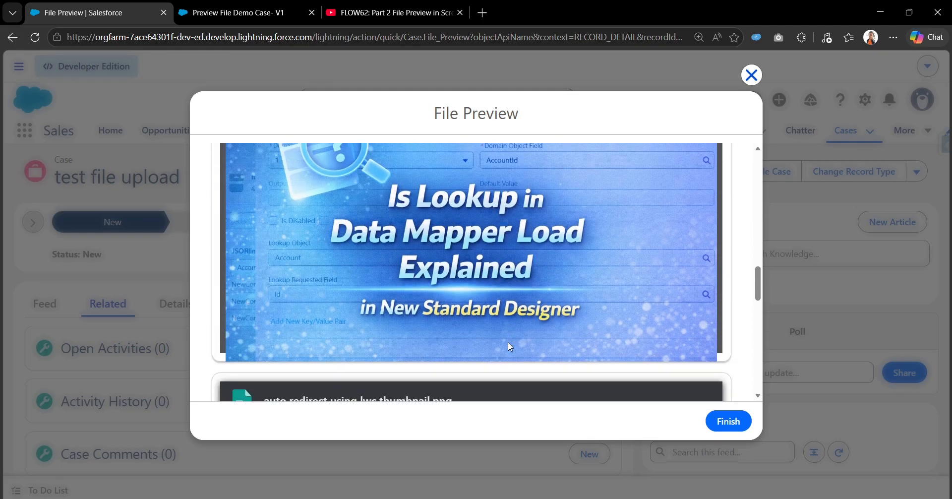
pyautogui.scroll(-10, 508, 341)
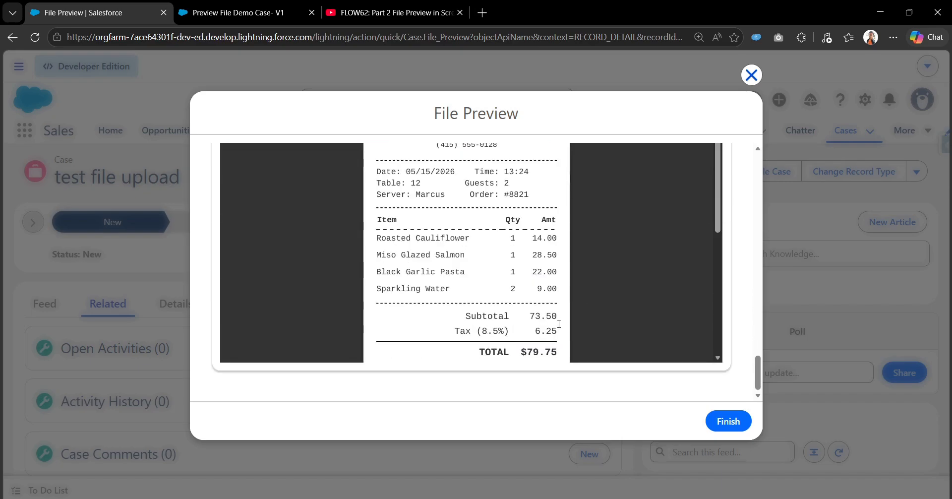
pyautogui.scroll(2, 559, 323)
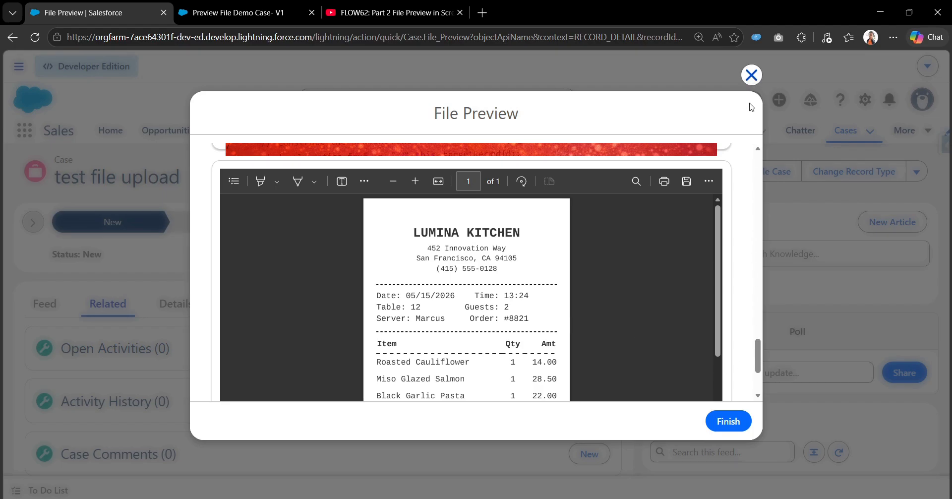
pyautogui.click(745, 424)
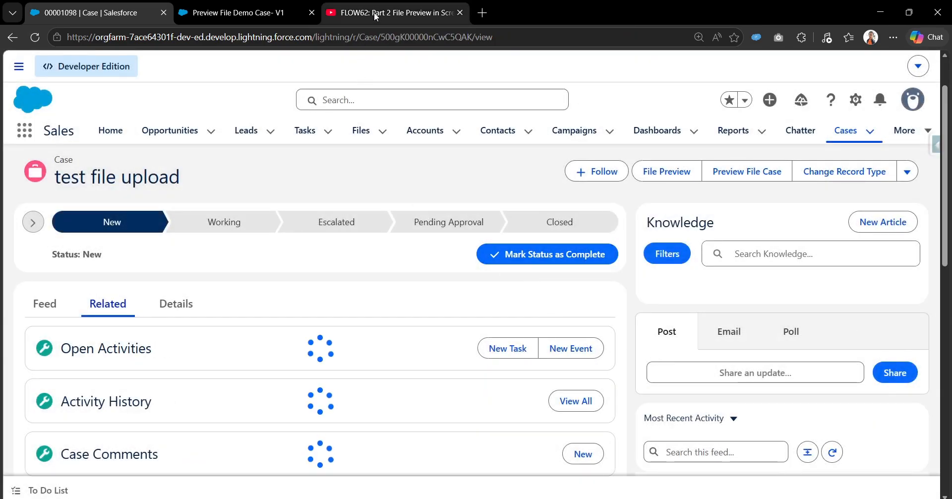
# Switch to YouTube and view the page of the FLOW62 Part 2 File Preview in Screen Flow video.
pyautogui.click(376, 14)
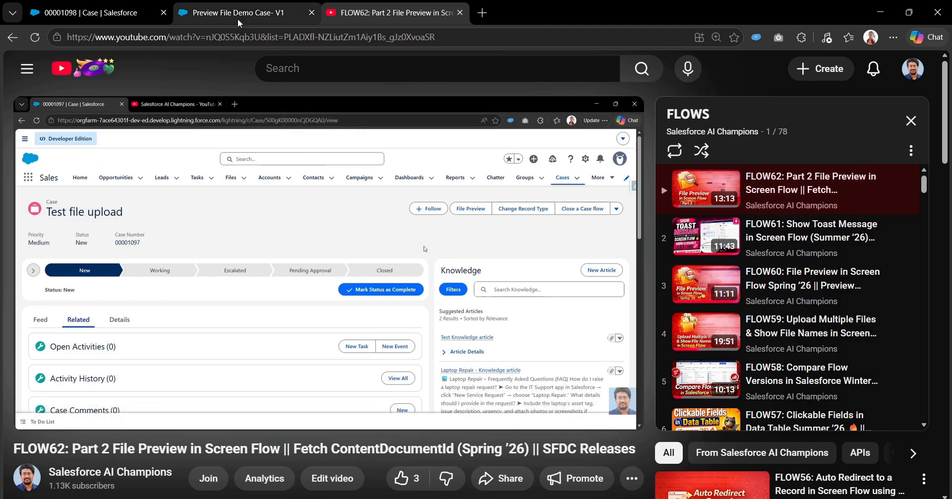
pyautogui.moveTo(238, 21)
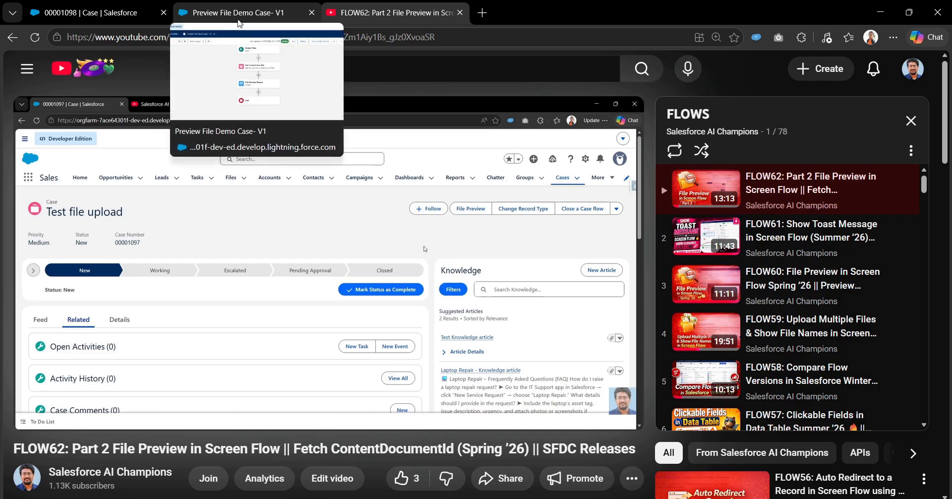
pyautogui.click(238, 21)
pyautogui.click(378, 4)
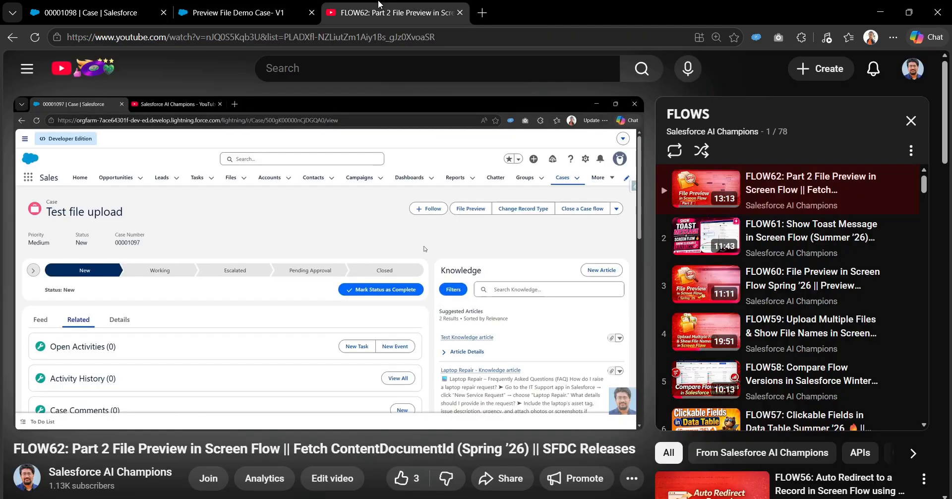
# Switch to the Preview File Demo Case flow and inspect the File Preview component's Content Document ID in the File Preview Screen.
pyautogui.click(271, 5)
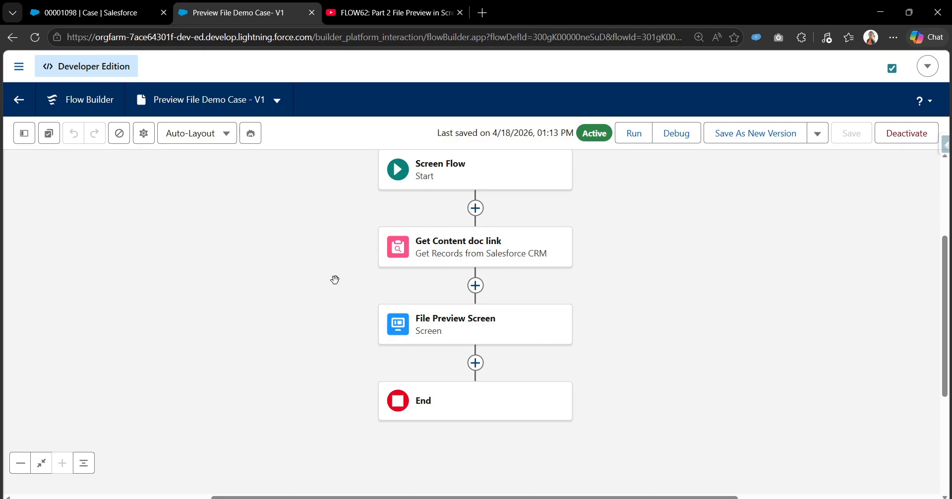
pyautogui.click(450, 328)
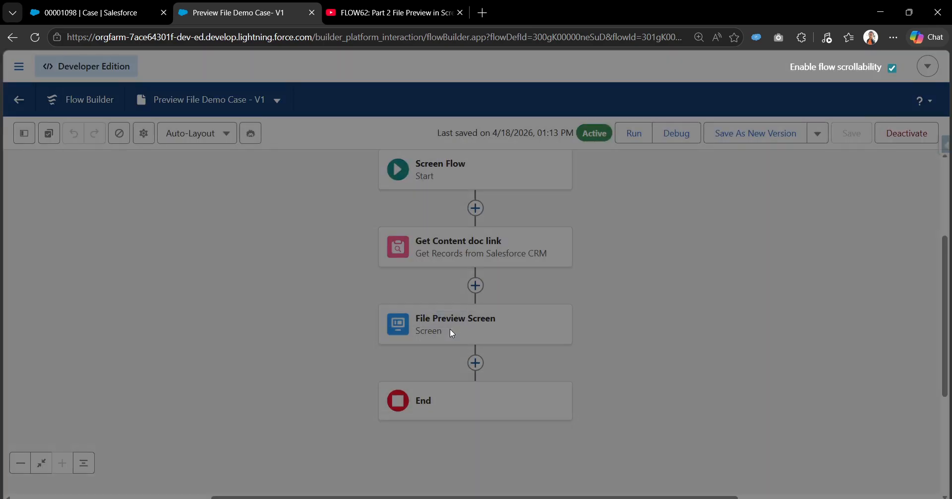
pyautogui.click(532, 287)
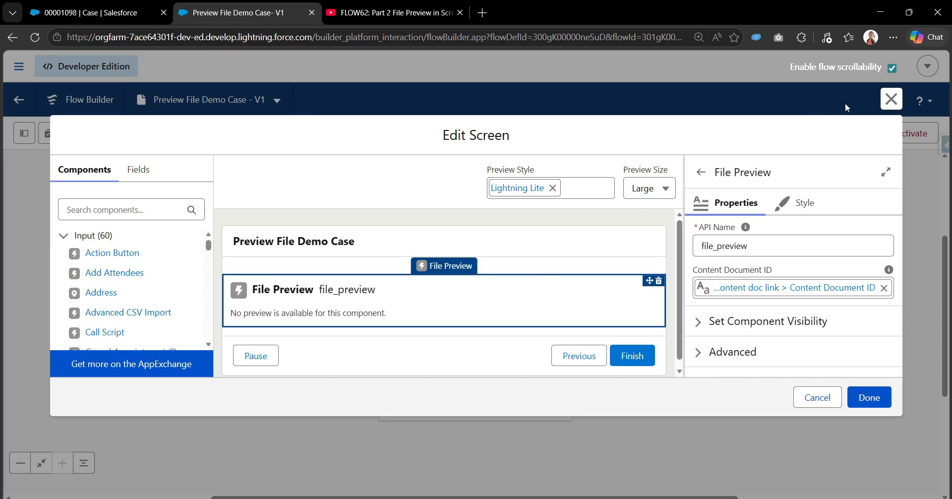
pyautogui.click(891, 99)
pyautogui.moveTo(608, 241); pyautogui.dragTo(550, 225)
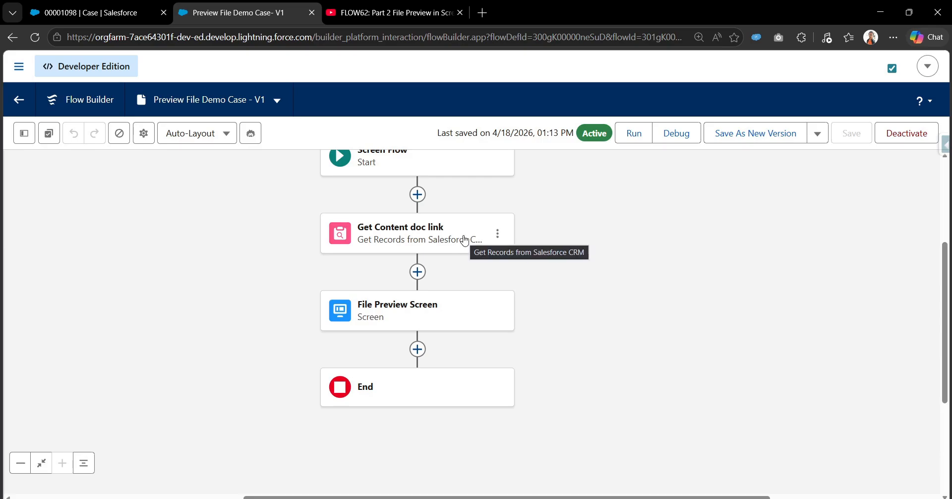
# Inspect the object and the Linked Entity ID filter of the Get Content doc link element.
pyautogui.click(434, 236)
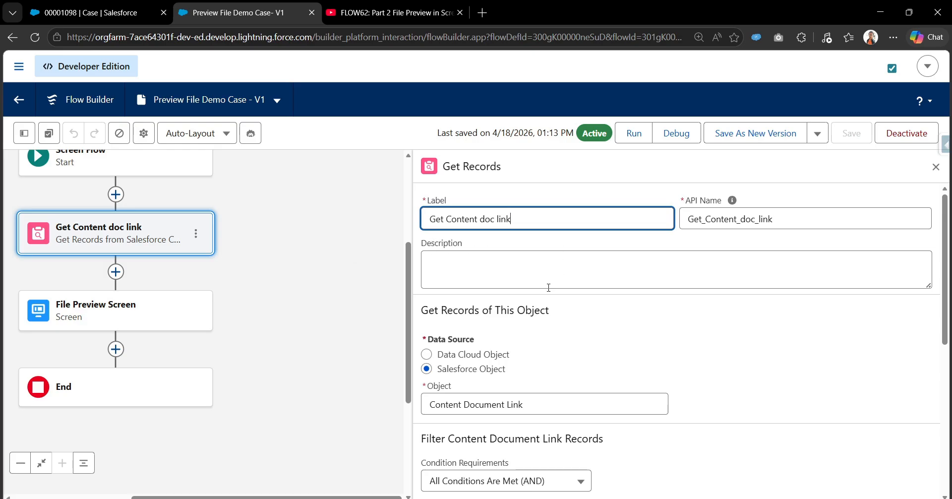
pyautogui.scroll(-1, 540, 302)
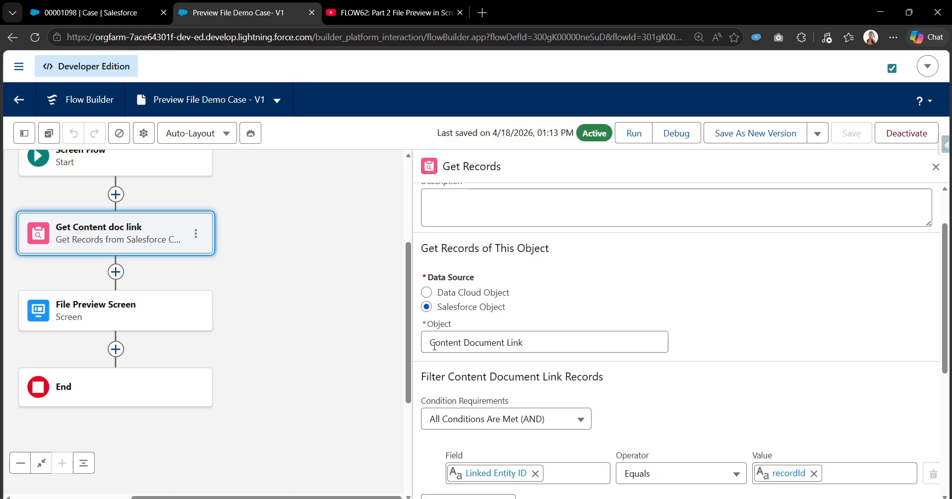
pyautogui.scroll(-1, 533, 341)
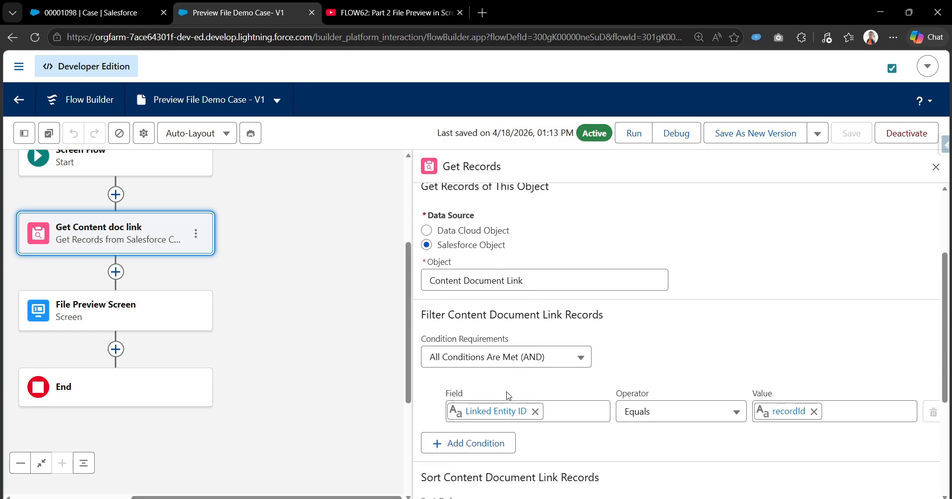
pyautogui.scroll(-1, 518, 393)
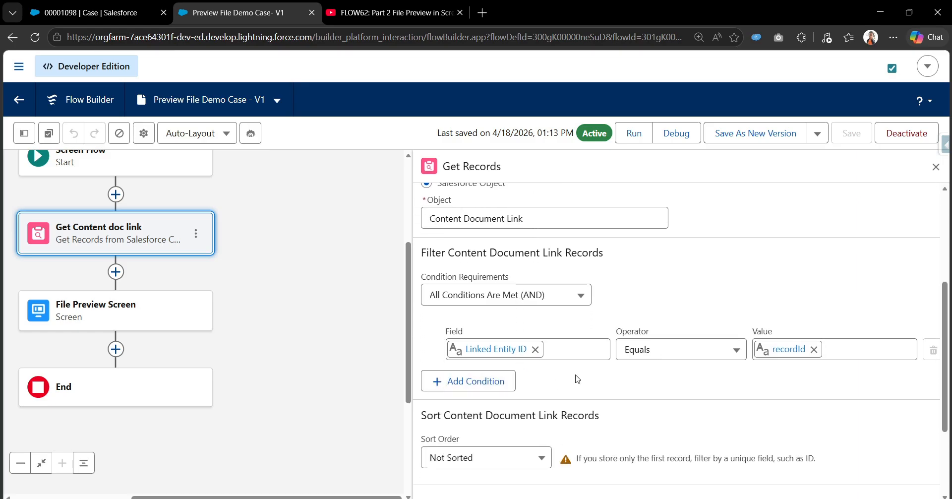
pyautogui.click(790, 356)
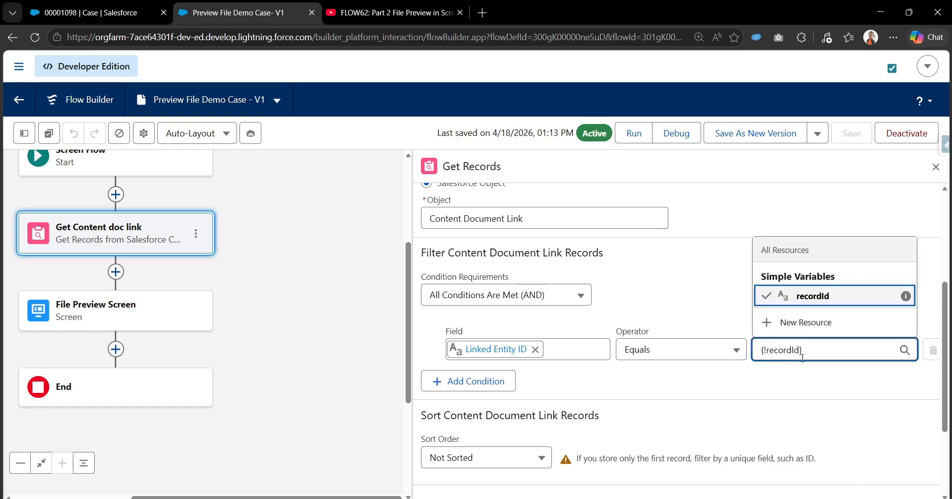
pyautogui.click(688, 320)
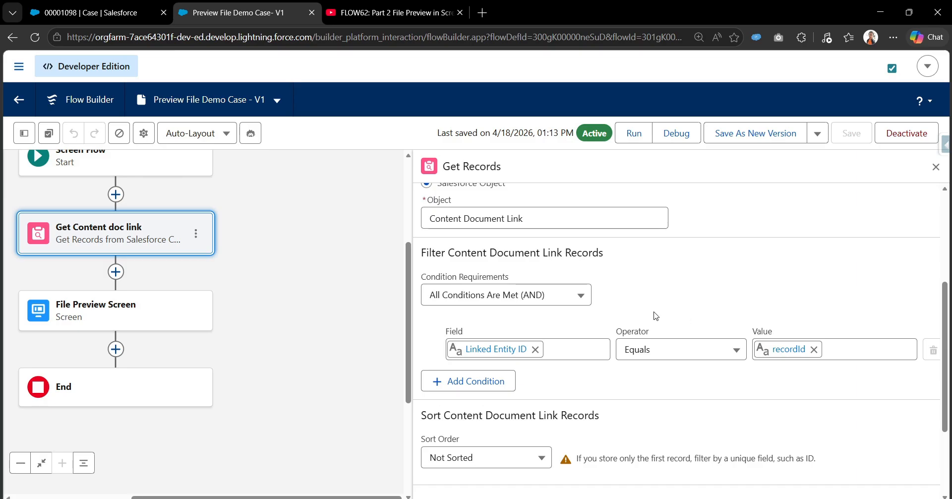
# Find the recordId variable in the flow's resources by searching "re" and check its data type and input availability.
pyautogui.click(24, 133)
pyautogui.click(49, 227)
pyautogui.write('re')
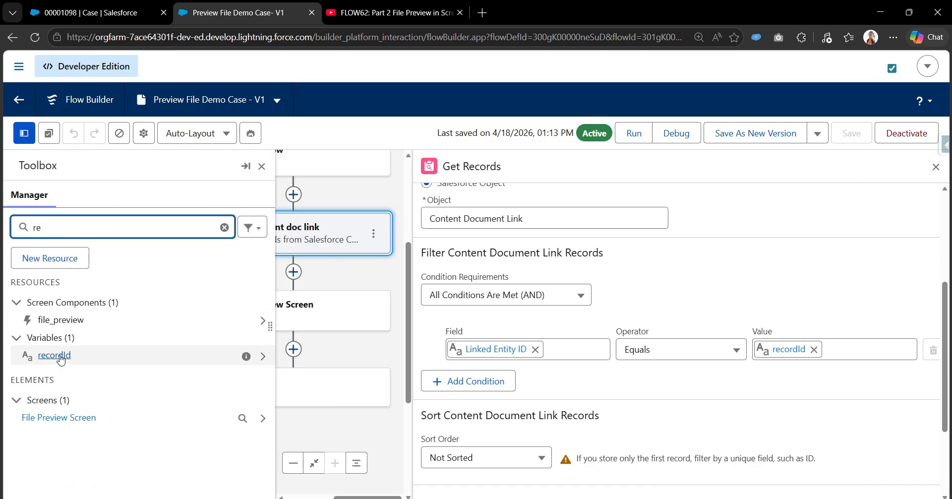
pyautogui.click(60, 359)
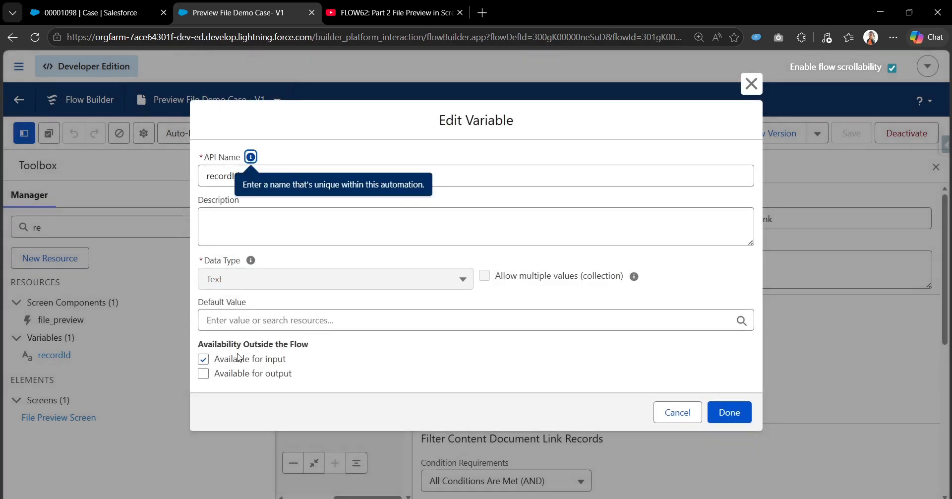
pyautogui.click(750, 84)
pyautogui.scroll(-3, 640, 355)
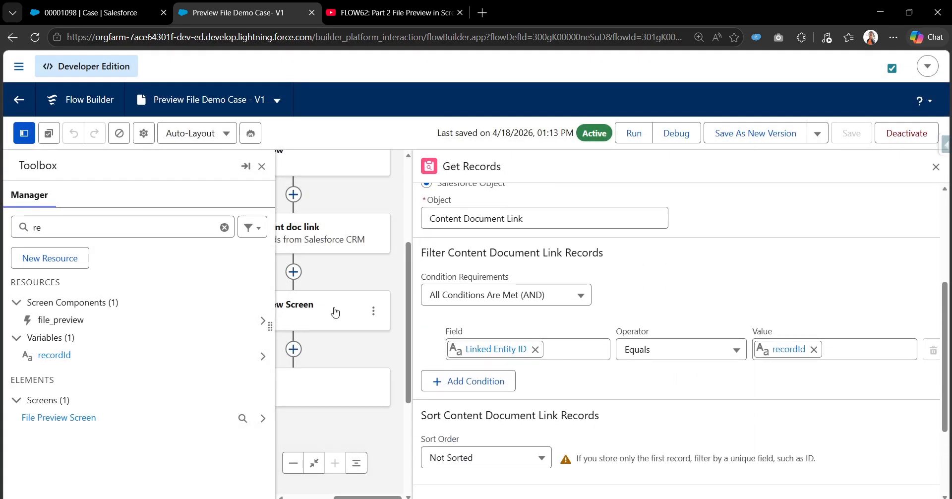
pyautogui.click(262, 166)
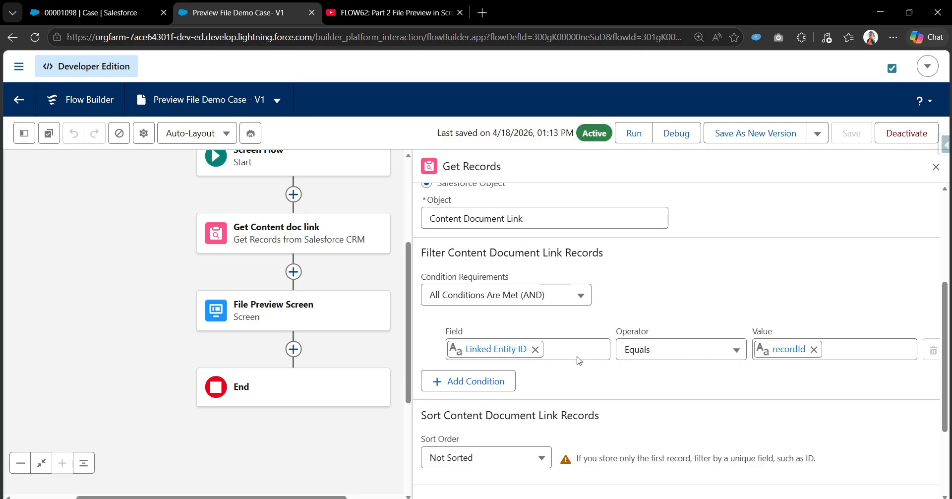
# Set Get Content doc link to store all records and save the flow as a new version.
pyautogui.scroll(-3, 513, 339)
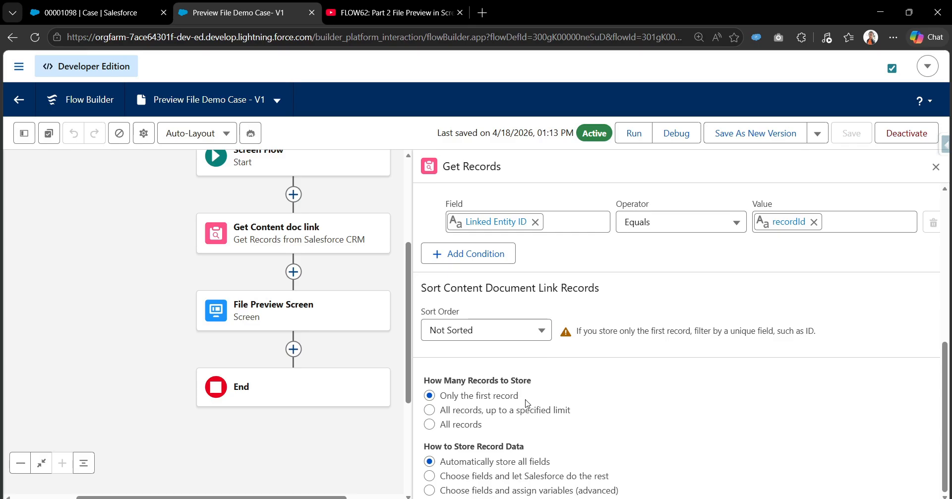
pyautogui.click(430, 425)
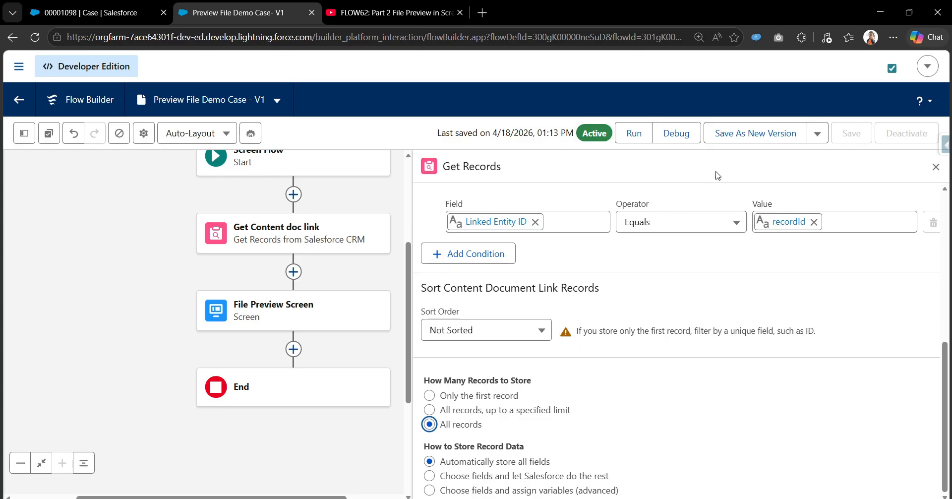
pyautogui.click(734, 139)
pyautogui.click(730, 390)
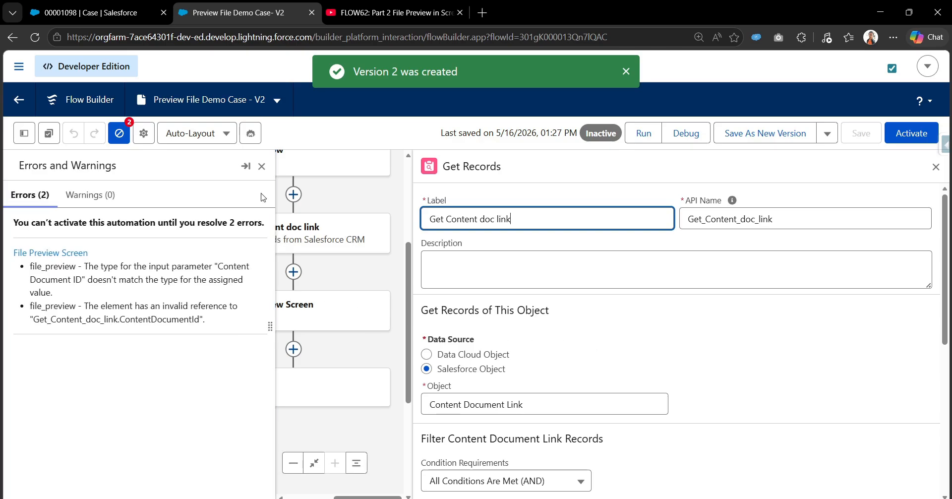
pyautogui.click(261, 167)
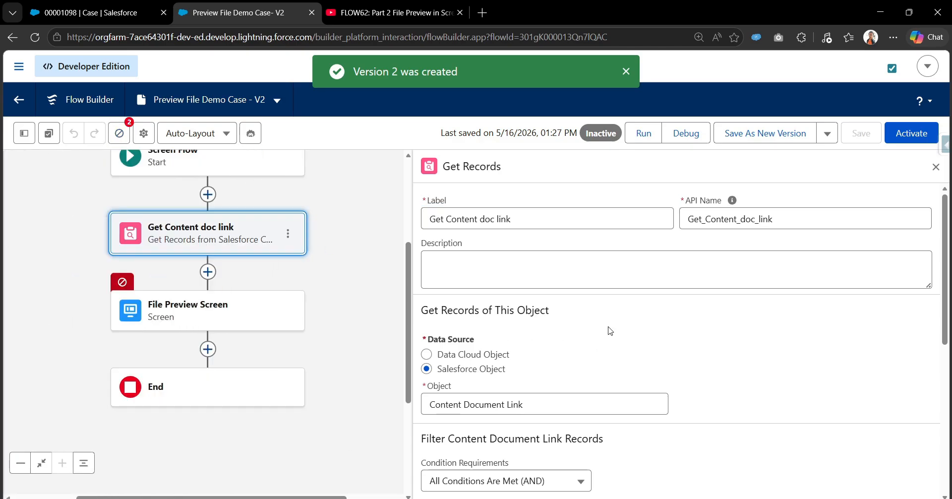
# Review how many records Get Content doc link stores, and inspect the File Preview component's Content Document ID in the File Preview Screen.
pyautogui.scroll(-5, 548, 272)
pyautogui.scroll(-1, 508, 404)
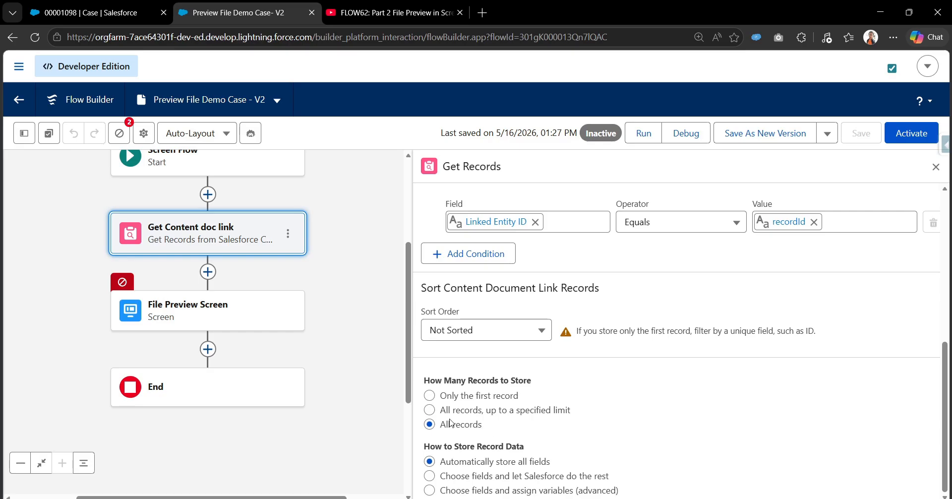
pyautogui.doubleClick(223, 323)
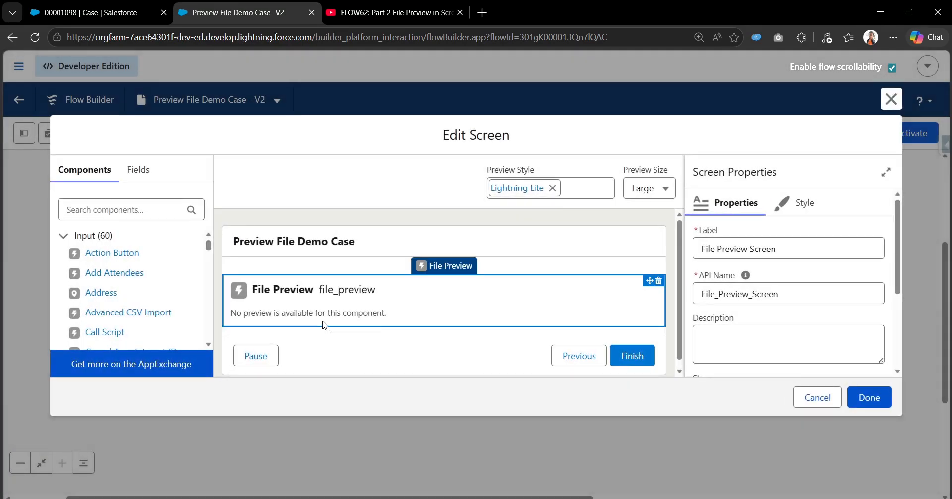
pyautogui.click(323, 324)
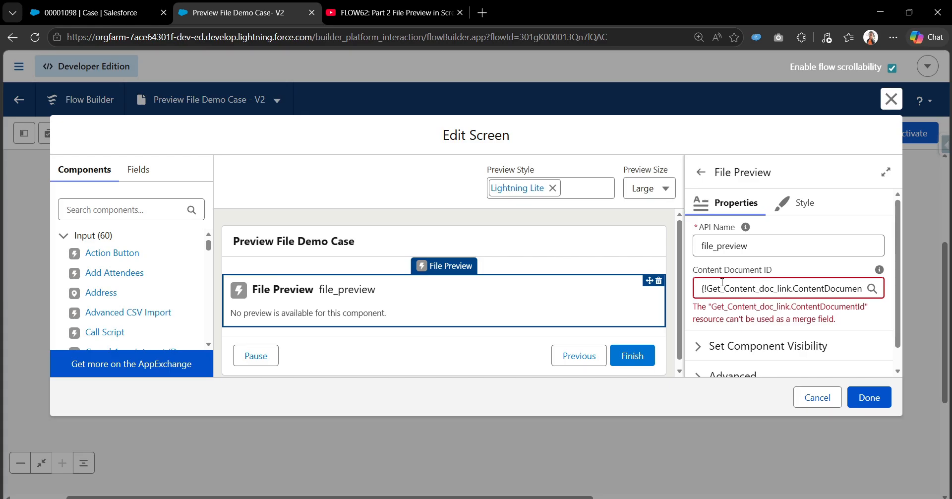
pyautogui.moveTo(697, 270); pyautogui.dragTo(774, 268)
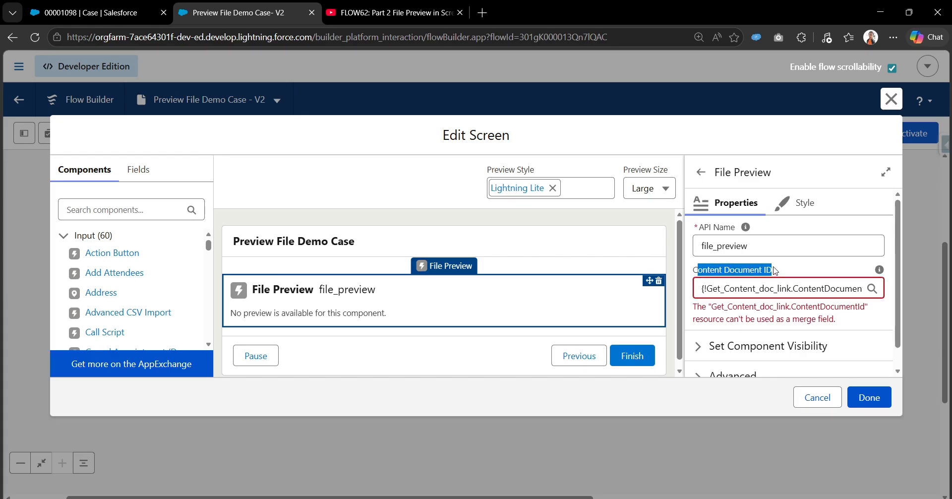
pyautogui.click(779, 267)
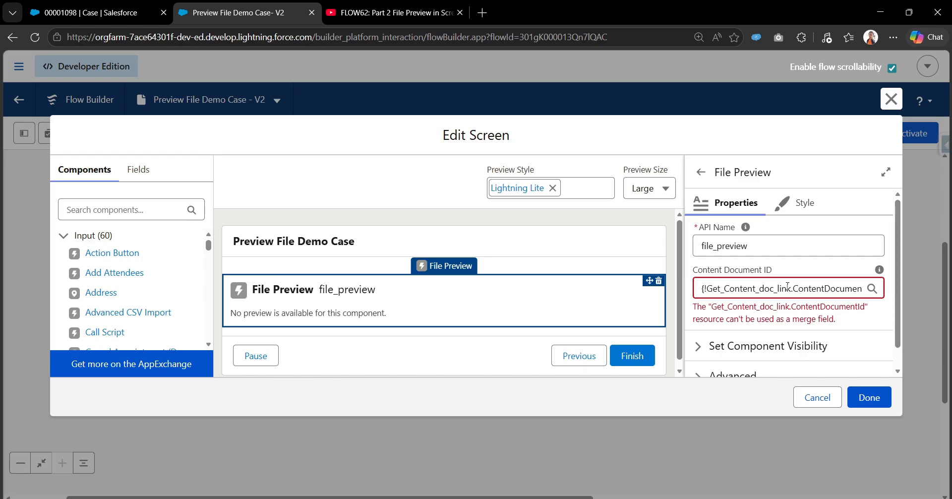
# Clear the Get Content doc link reference from the File Preview component's Content Document ID.
pyautogui.click(788, 288)
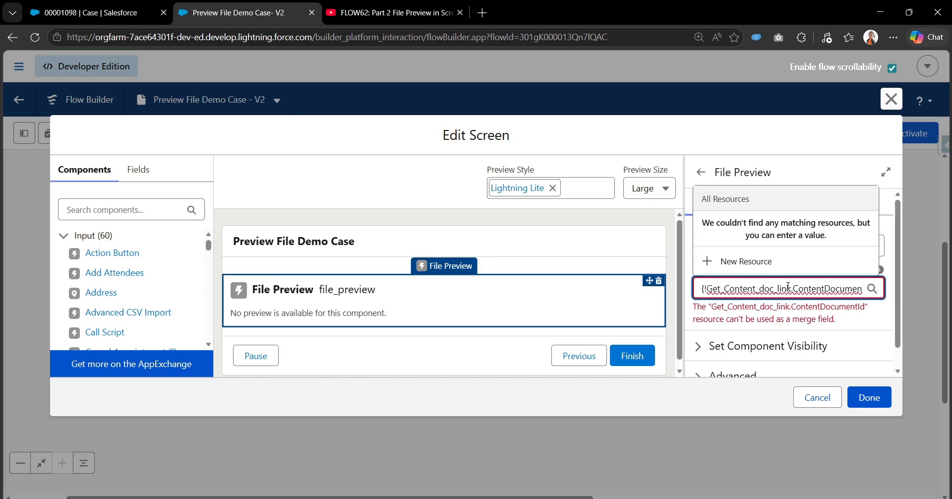
pyautogui.hotkey('ctrl', 'a')
pyautogui.press('BackSpace')
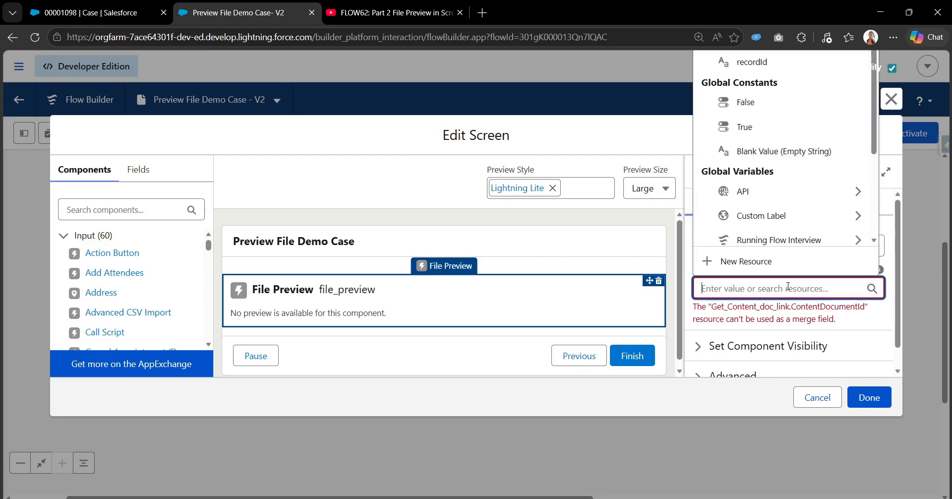
pyautogui.click(693, 268)
pyautogui.moveTo(888, 270)
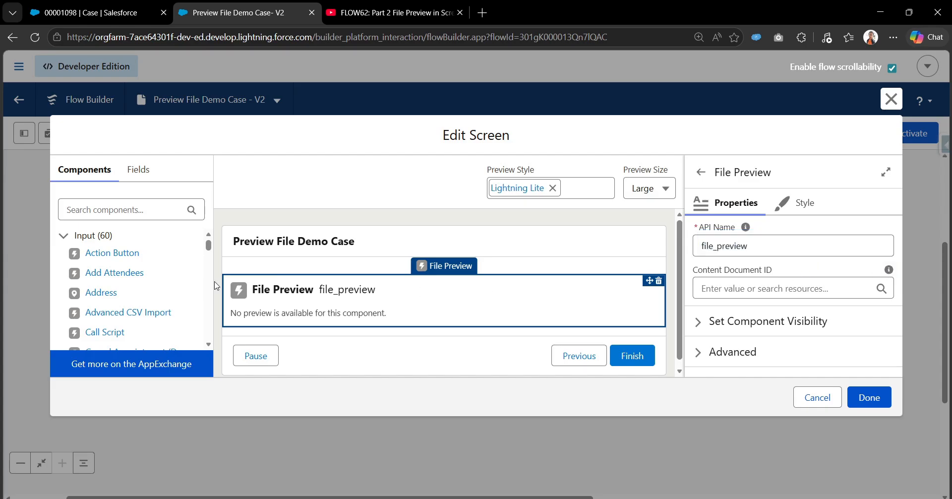
# Add a Repeater component above File Preview on the screen and give it the API name Repeater.
pyautogui.click(129, 210)
pyautogui.write('repe')
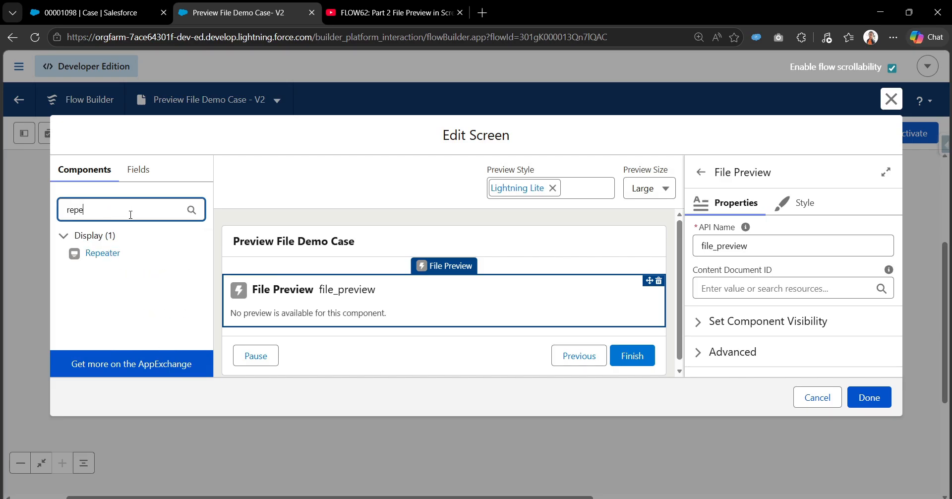
pyautogui.moveTo(92, 254); pyautogui.dragTo(578, 285)
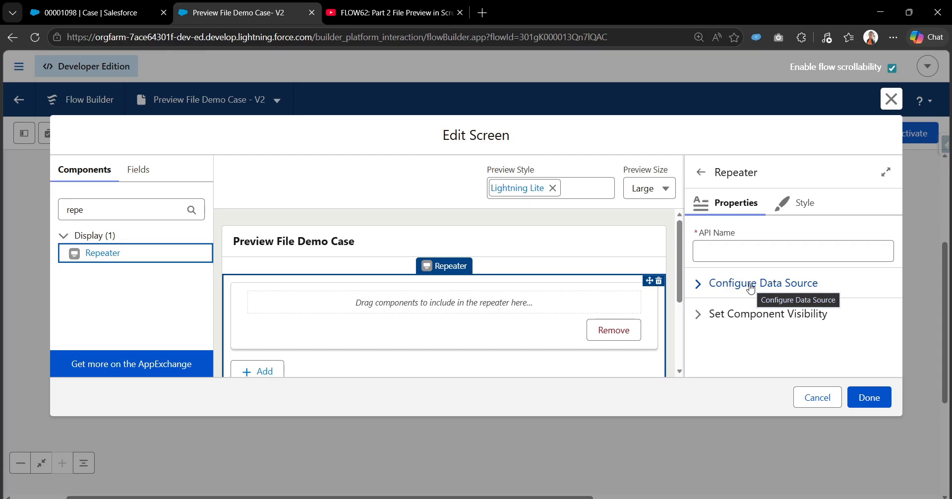
pyautogui.click(714, 255)
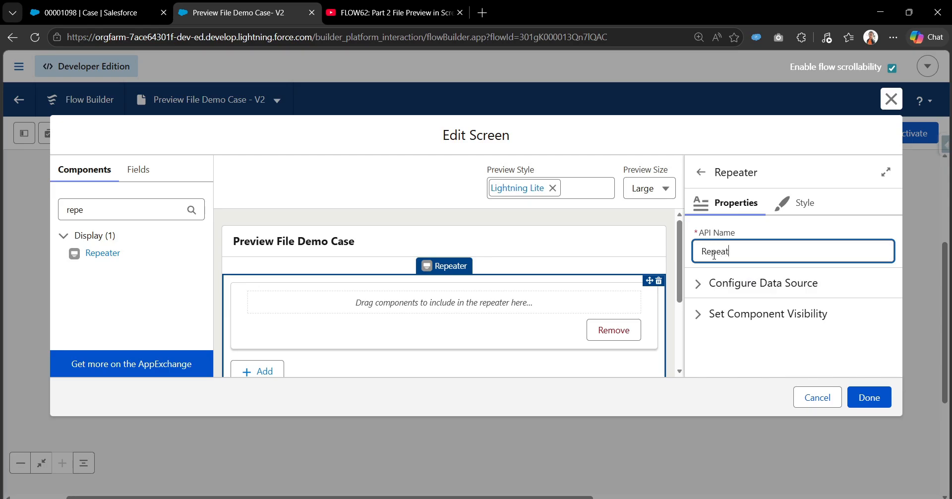
# Set the Repeater's collection for prepopulated items to the Content Document Link collection from Get Content doc link.
pyautogui.click(705, 287)
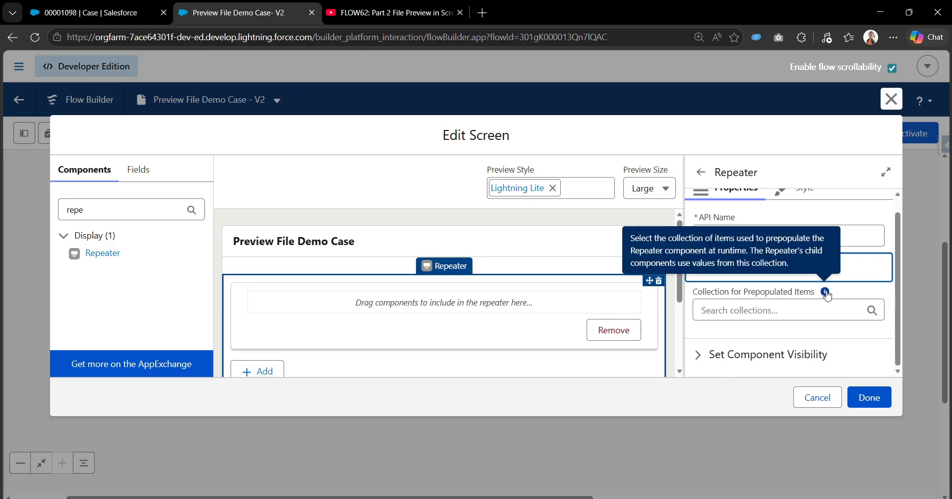
pyautogui.click(811, 305)
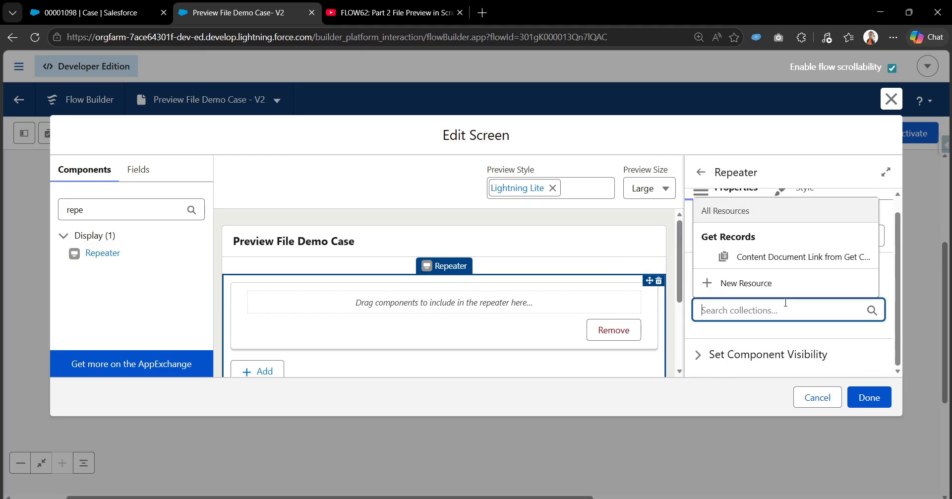
pyautogui.click(767, 258)
pyautogui.scroll(-2, 745, 336)
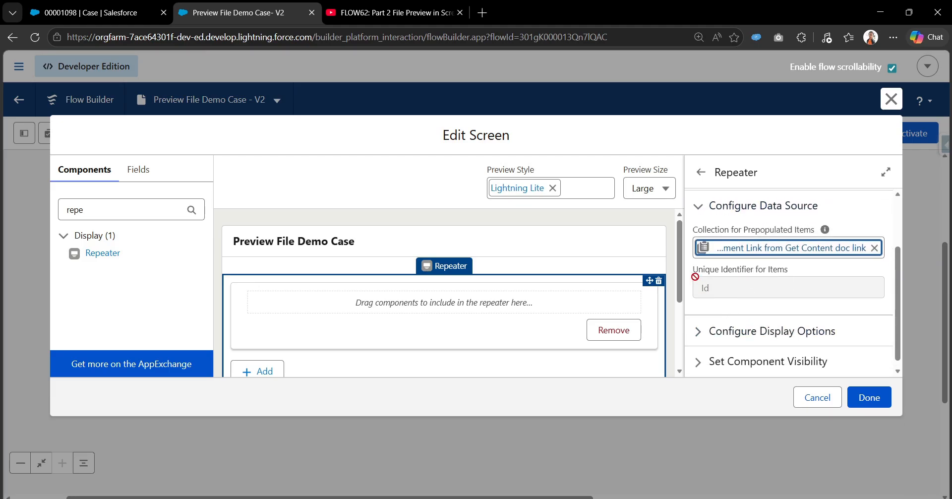
pyautogui.moveTo(693, 269); pyautogui.dragTo(797, 277)
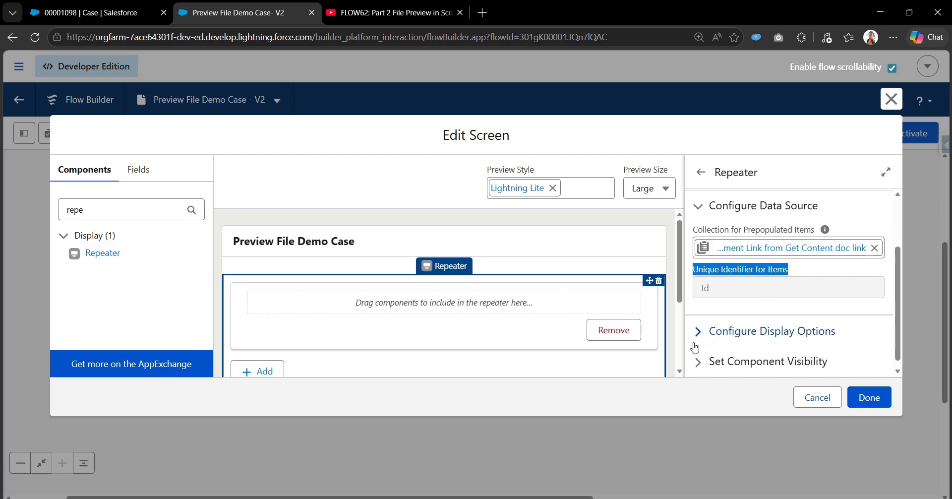
# Disable adding items and removing prepopulated items for users in the Repeater's display options.
pyautogui.click(710, 332)
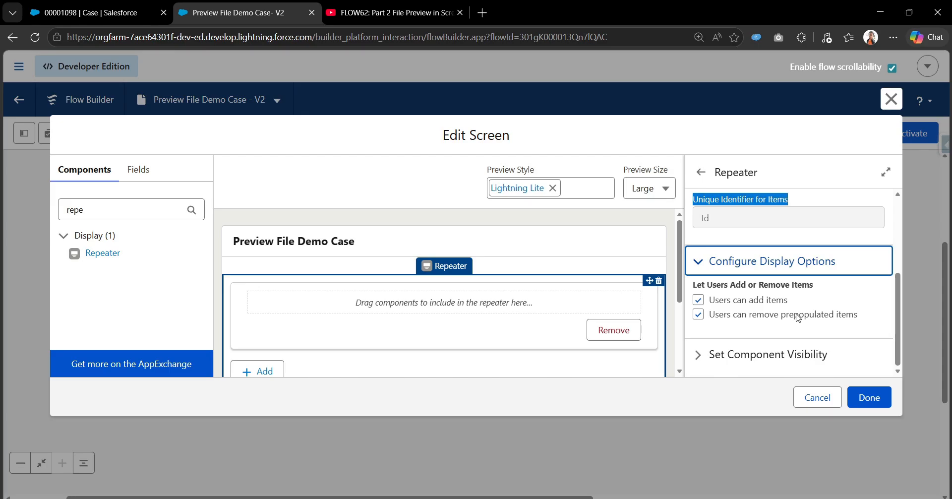
pyautogui.click(698, 303)
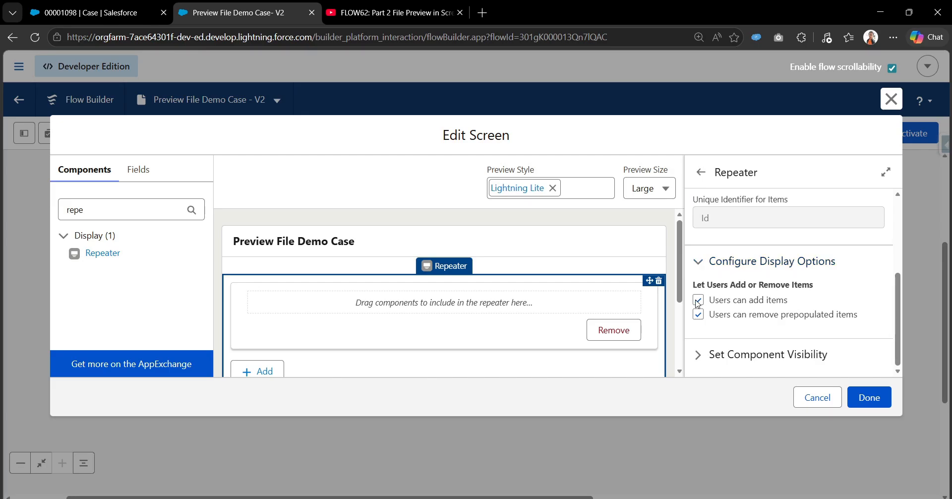
pyautogui.click(699, 314)
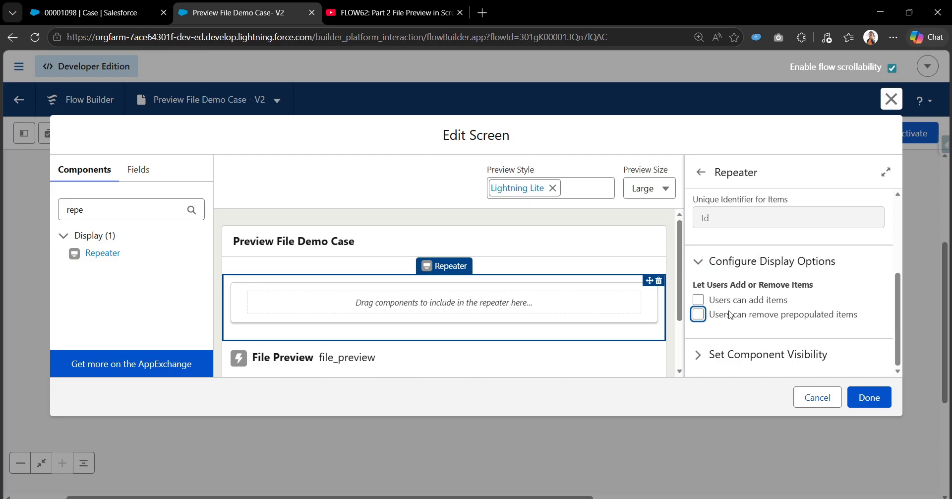
# Move the File Preview component inside the Repeater and check the Repeater's collection reference.
pyautogui.scroll(-2, 492, 309)
pyautogui.scroll(2, 492, 308)
pyautogui.scroll(-2, 498, 311)
pyautogui.scroll(5, 693, 297)
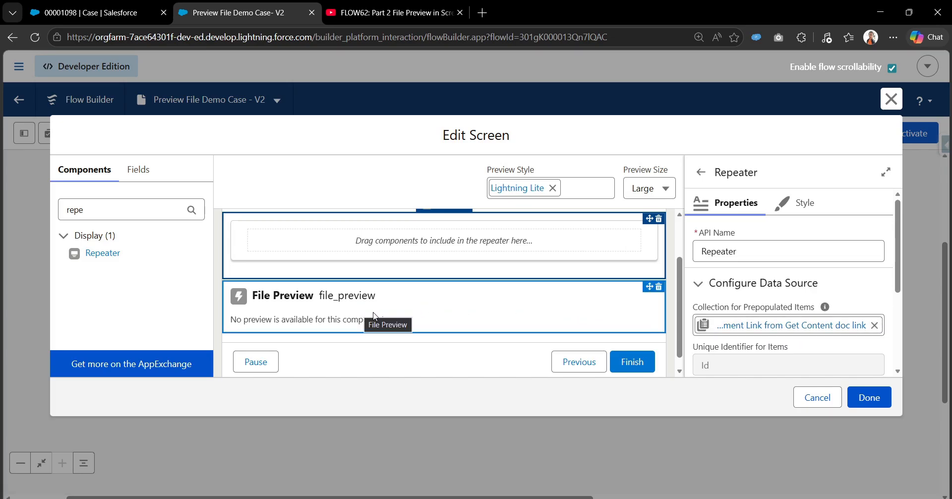
pyautogui.moveTo(375, 326); pyautogui.dragTo(390, 243)
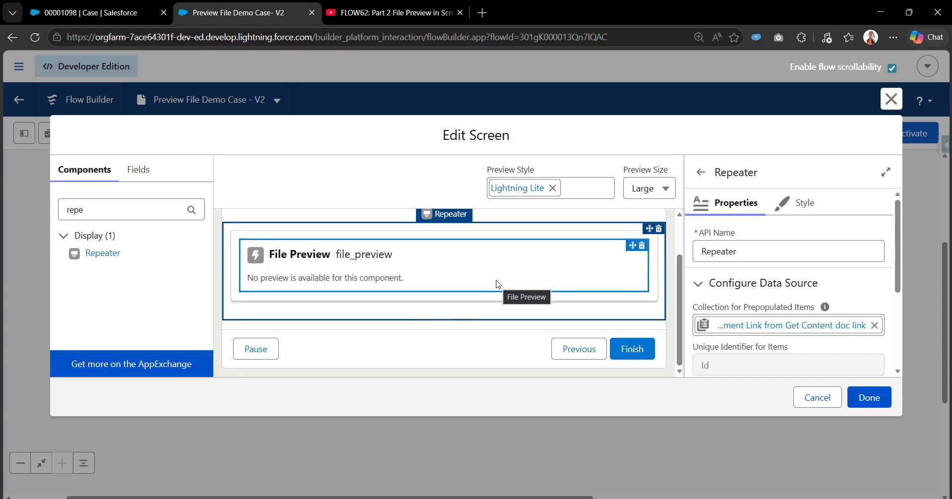
pyautogui.scroll(-1, 738, 316)
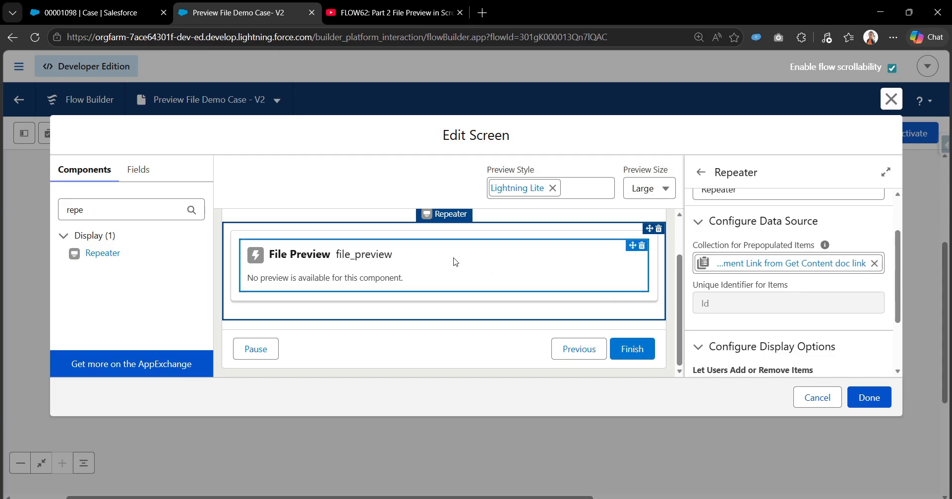
pyautogui.click(781, 262)
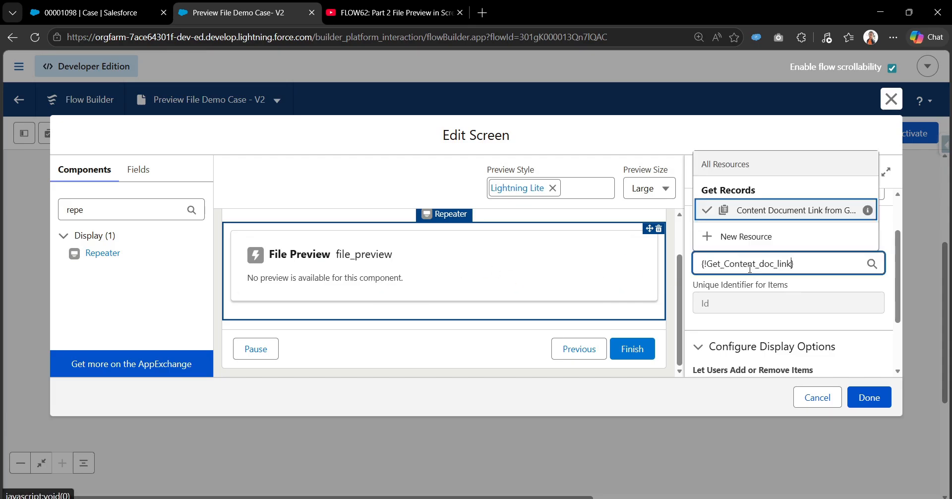
pyautogui.click(854, 128)
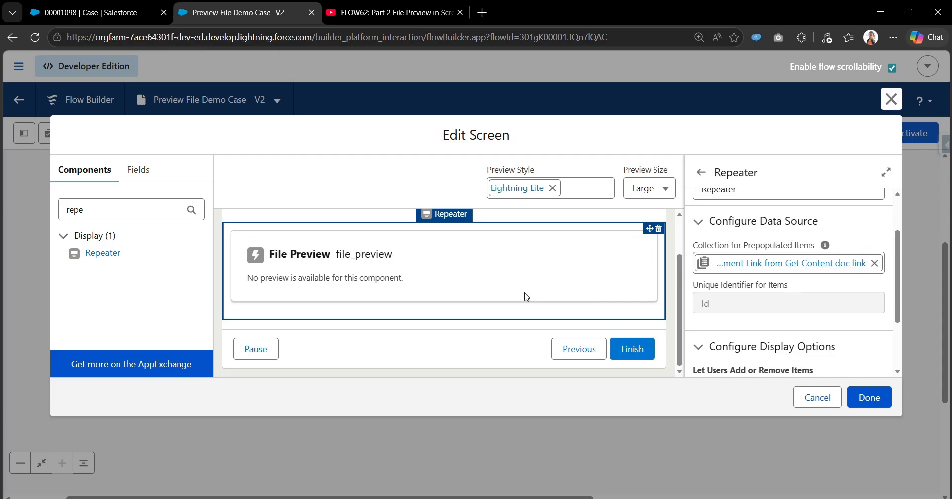
# Try referencing the current item of Get Content doc link in the nested File Preview's Content Document ID.
pyautogui.click(524, 277)
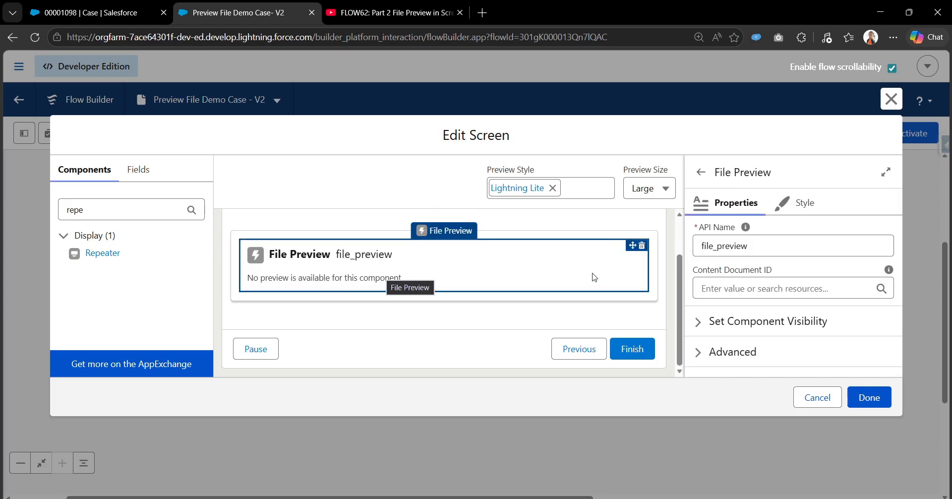
pyautogui.click(716, 283)
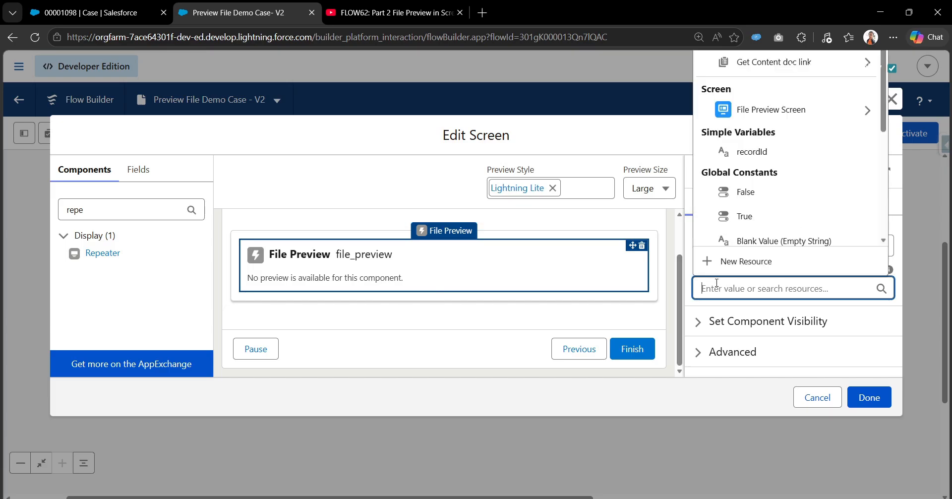
pyautogui.click(737, 63)
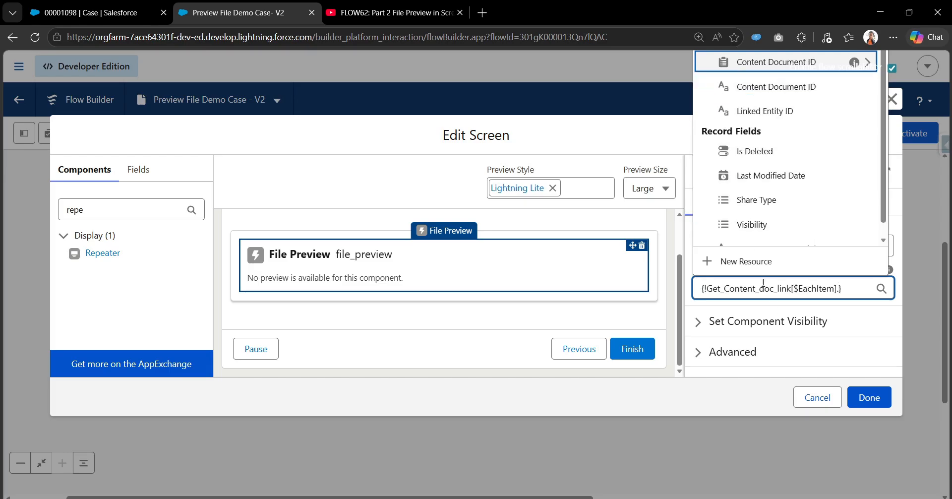
pyautogui.moveTo(793, 288); pyautogui.dragTo(836, 288)
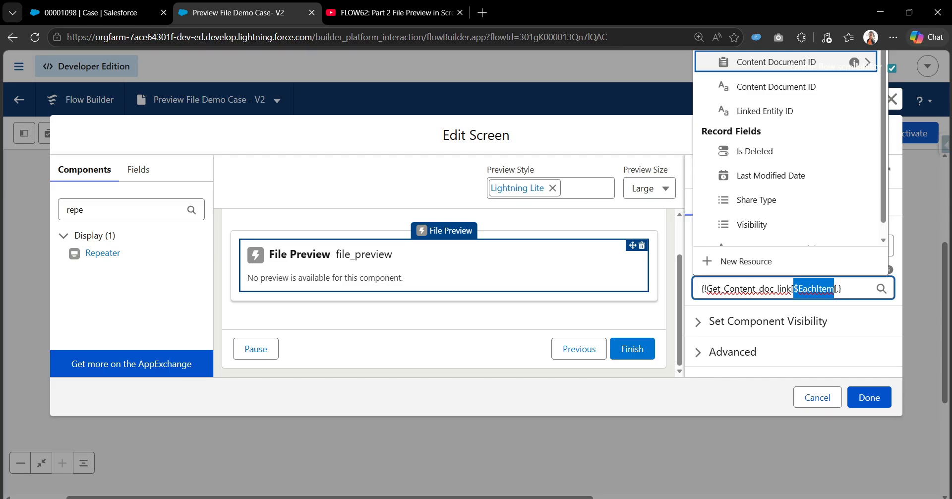
# Check the resources offered for Content Document ID with File Preview outside the Repeater, clear the reference, and return the component inside.
pyautogui.moveTo(318, 256); pyautogui.dragTo(302, 320)
pyautogui.scroll(-1, 433, 288)
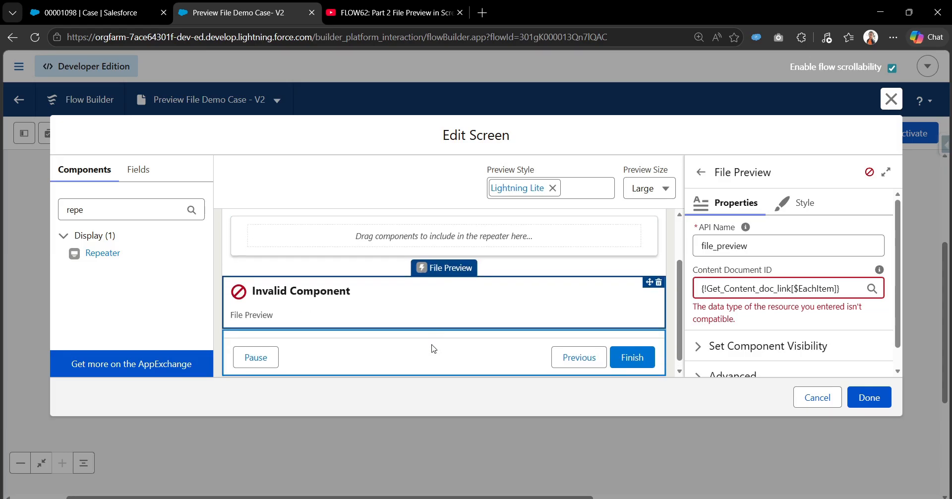
pyautogui.click(836, 288)
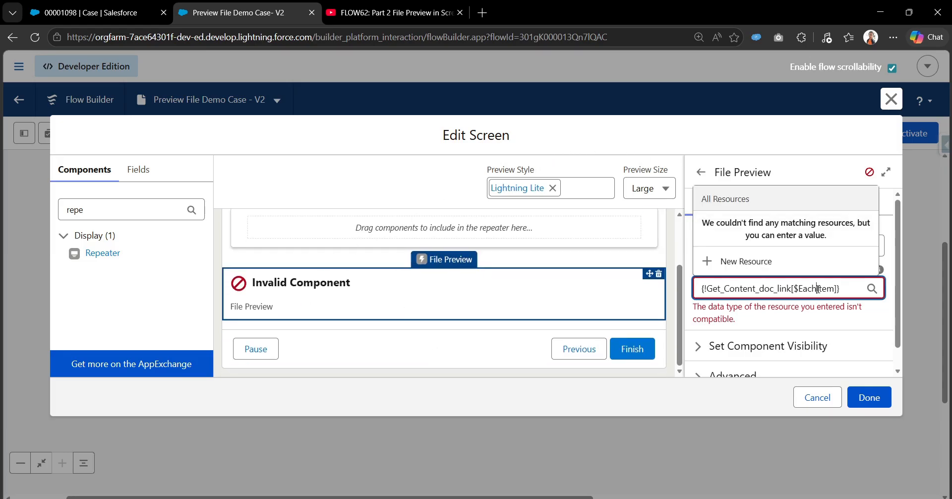
pyautogui.moveTo(836, 288); pyautogui.dragTo(700, 288)
pyautogui.press('BackSpace')
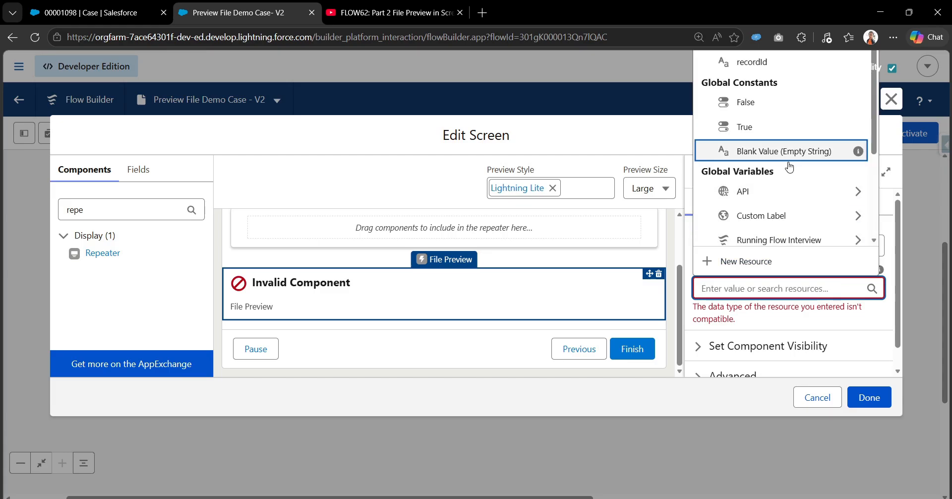
pyautogui.click(671, 147)
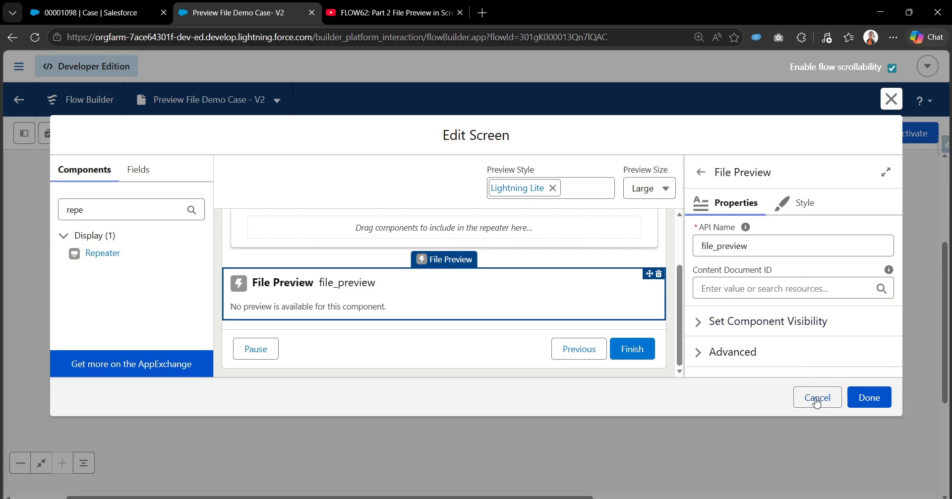
pyautogui.scroll(2, 418, 334)
pyautogui.moveTo(418, 335); pyautogui.dragTo(379, 292)
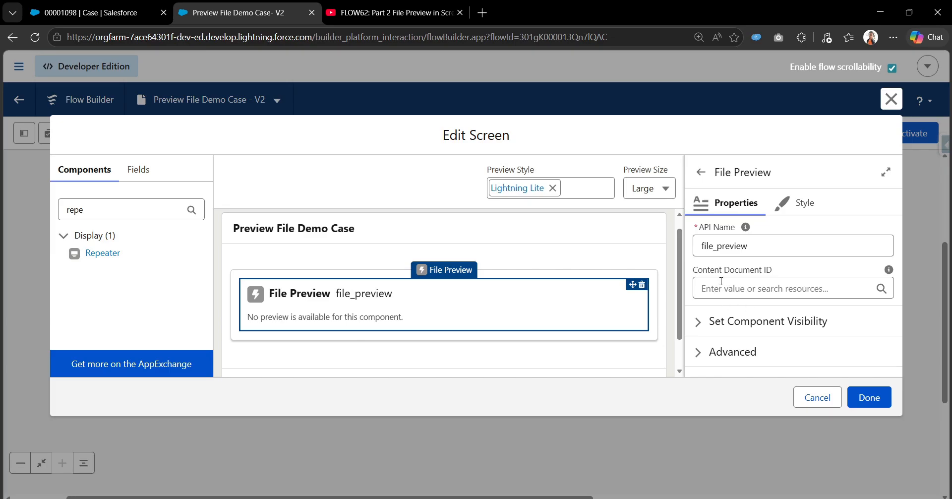
# Set File Preview's Content Document ID to the Content Document ID text field of each Get Content doc link item, and save the flow.
pyautogui.click(721, 281)
pyautogui.click(766, 64)
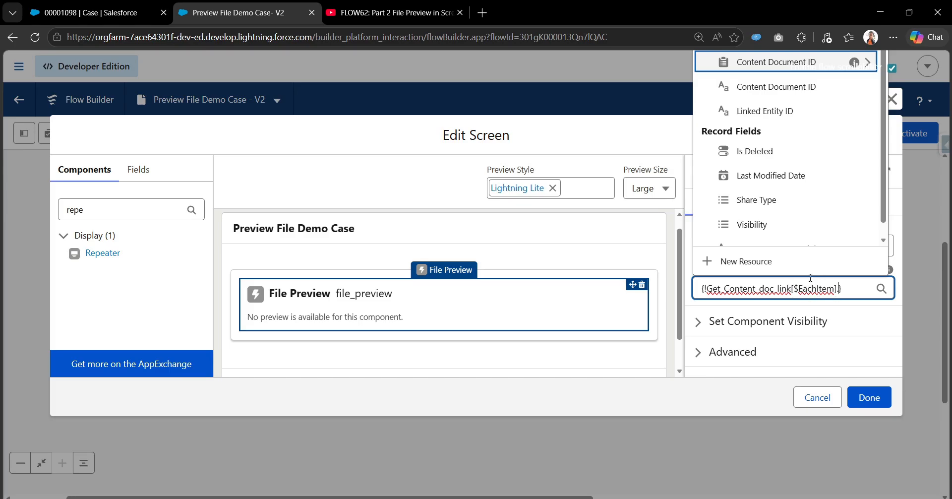
pyautogui.click(772, 89)
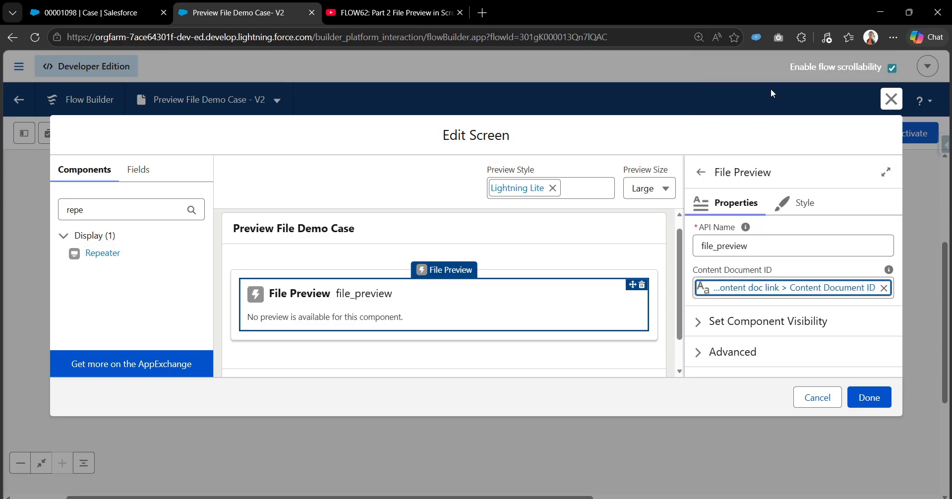
pyautogui.click(867, 397)
pyautogui.moveTo(363, 287); pyautogui.dragTo(531, 263)
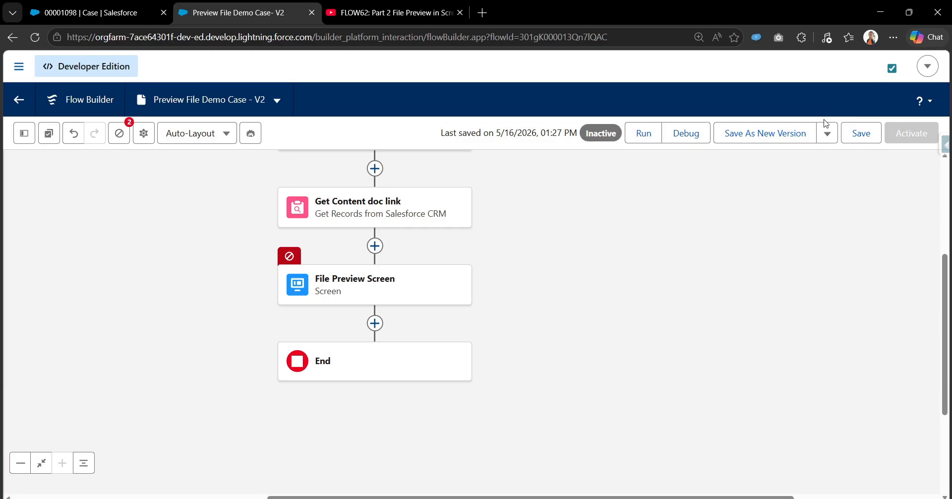
pyautogui.click(851, 134)
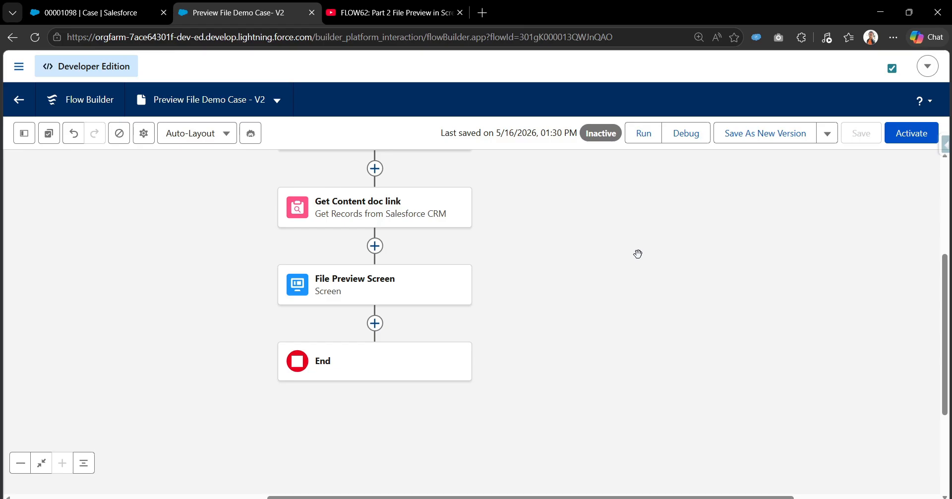
# Run a debug of the flow, using the record ID from the test file upload case's web address as recordId.
pyautogui.click(684, 132)
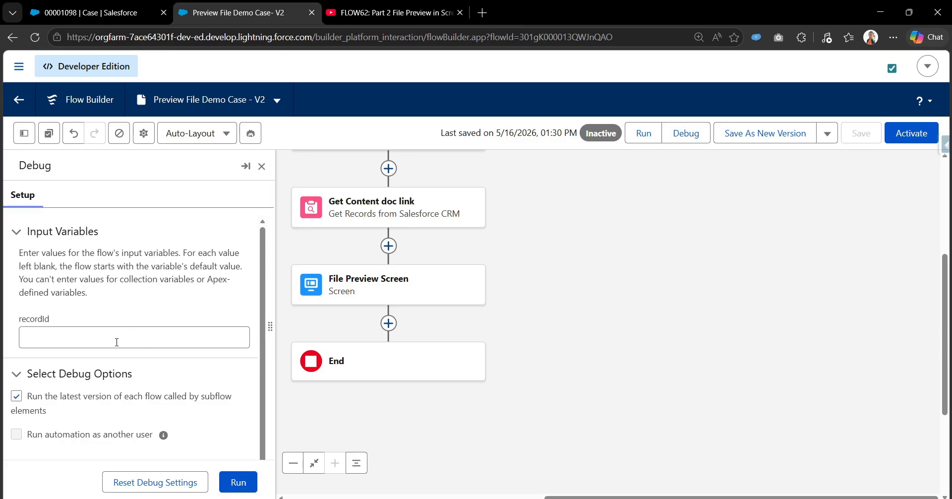
pyautogui.click(104, 9)
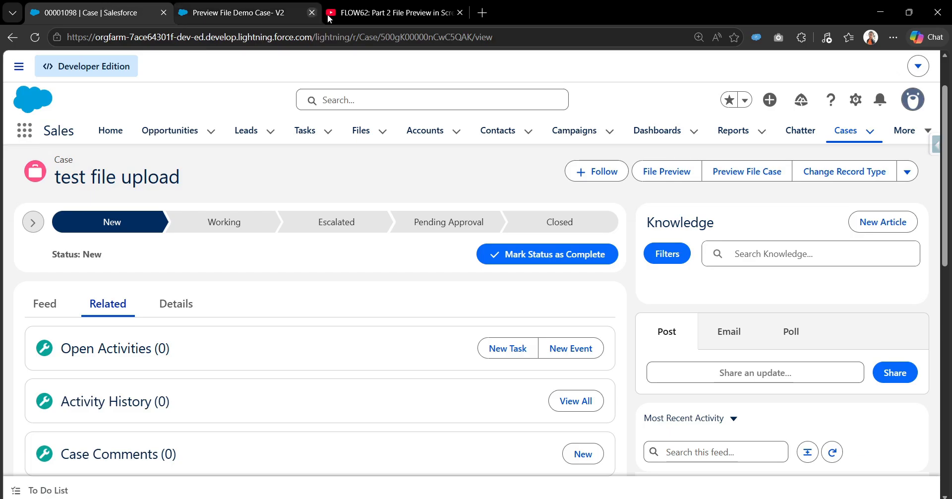
pyautogui.doubleClick(431, 37)
pyautogui.hotkey('ctrl', 'c')
pyautogui.click(251, 6)
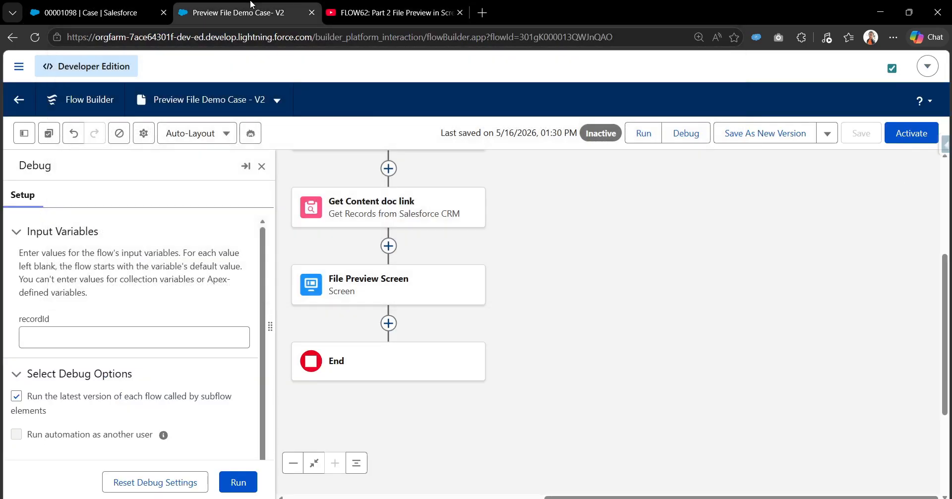
pyautogui.click(92, 336)
pyautogui.hotkey('ctrl', 'v')
pyautogui.click(238, 481)
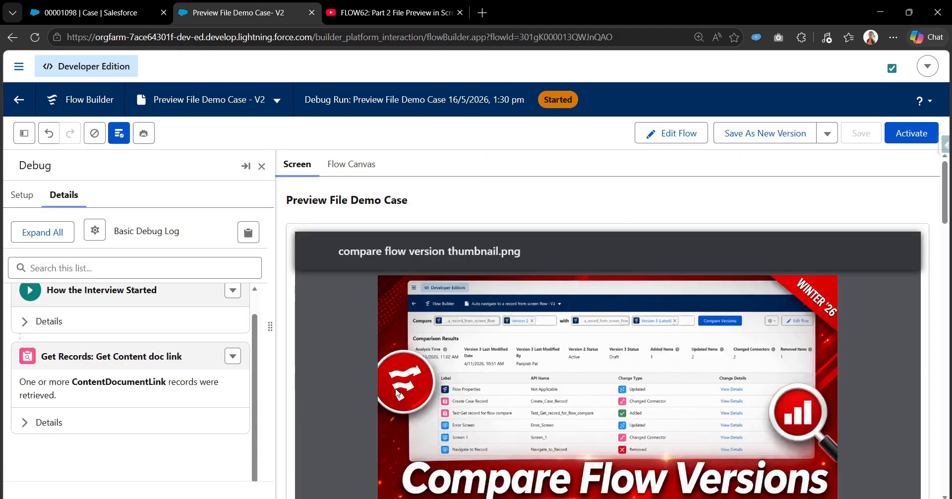
# Look through the file previews rendered in the debug run, and return to editing the flow.
pyautogui.scroll(-5, 370, 379)
pyautogui.scroll(-15, 370, 379)
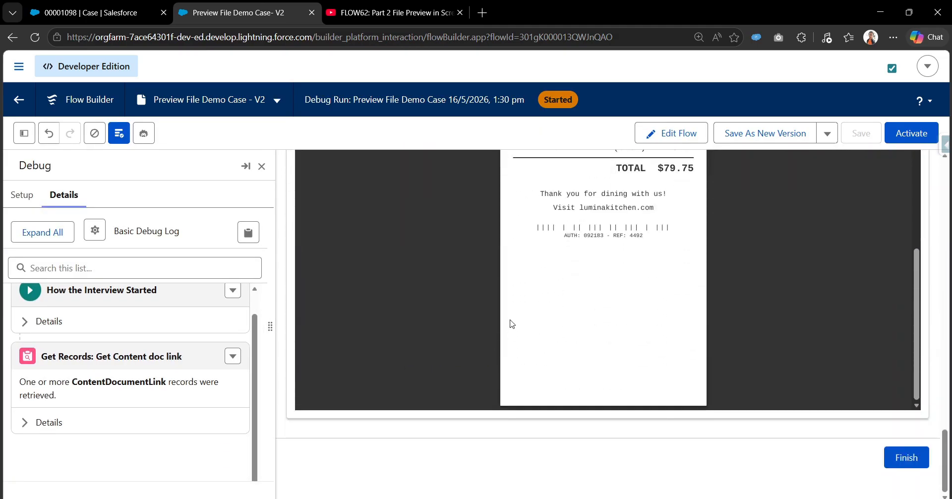
pyautogui.scroll(7, 486, 327)
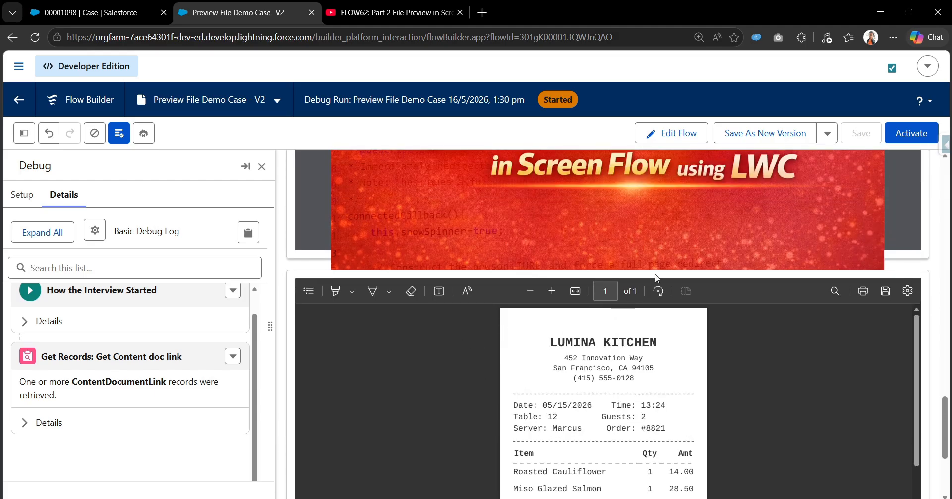
pyautogui.click(672, 141)
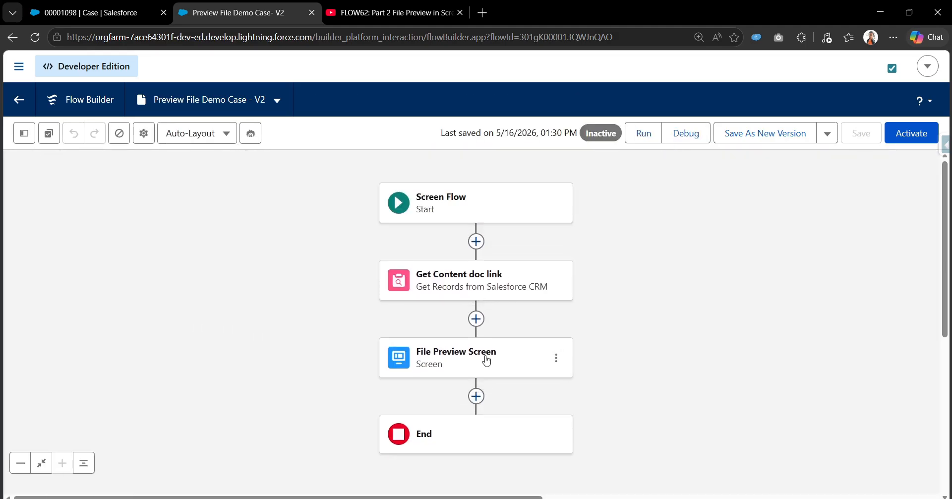
# Set the Get Content doc link element to store only the first record, and save the flow.
pyautogui.doubleClick(485, 359)
pyautogui.scroll(-2, 487, 359)
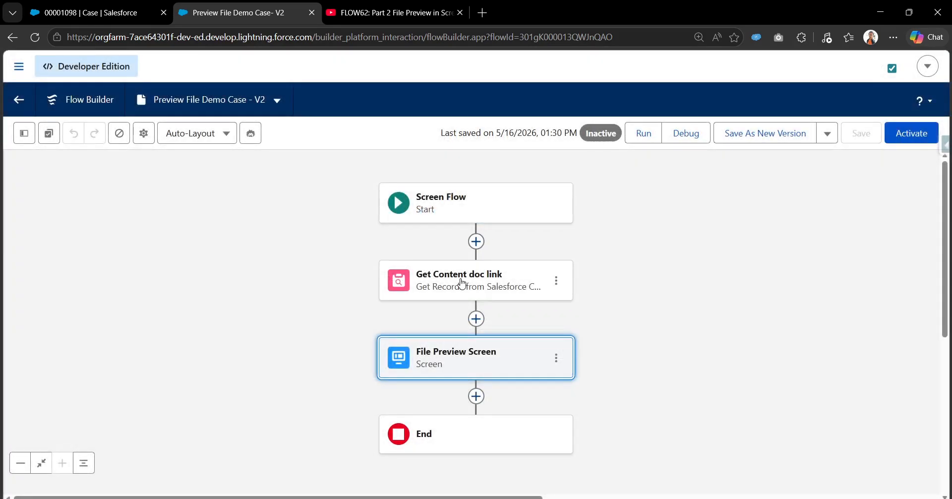
pyautogui.click(496, 280)
pyautogui.scroll(-6, 435, 380)
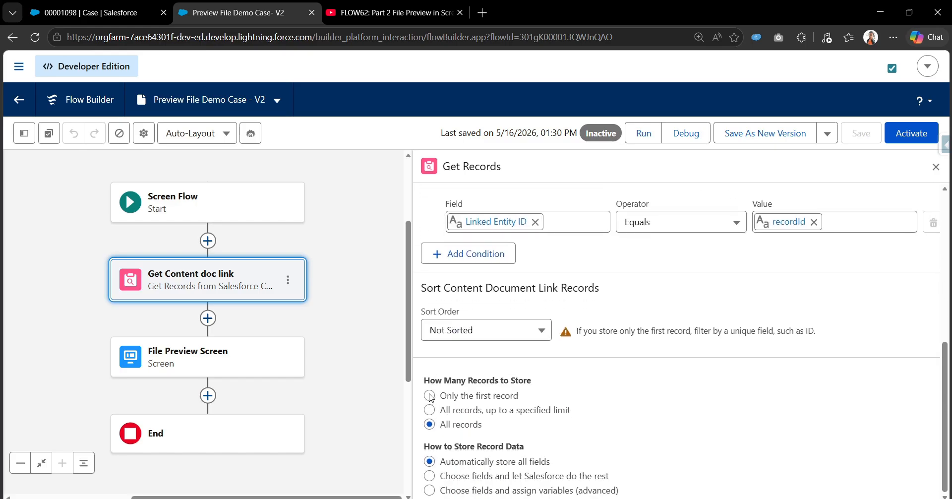
pyautogui.click(429, 396)
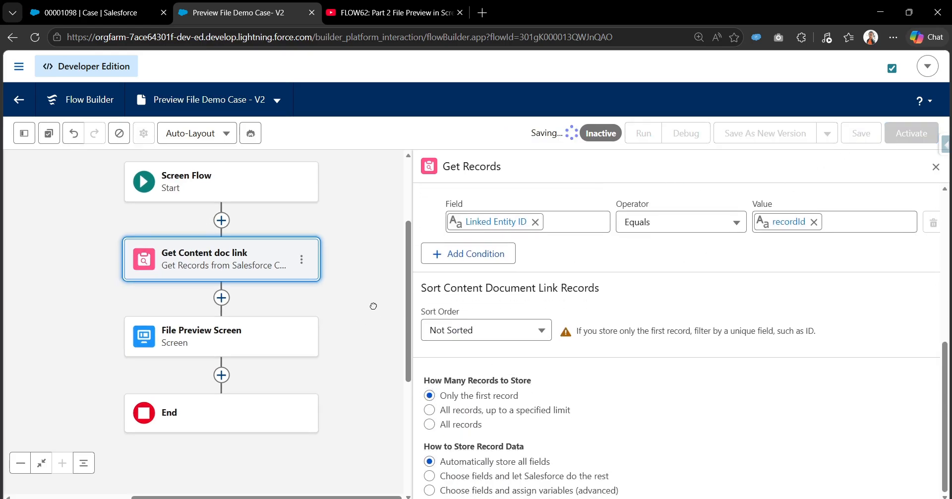
# Try referencing Get Content doc link's Content Document ID in File Preview outside the Repeater, and cancel the screen edits.
pyautogui.click(315, 272)
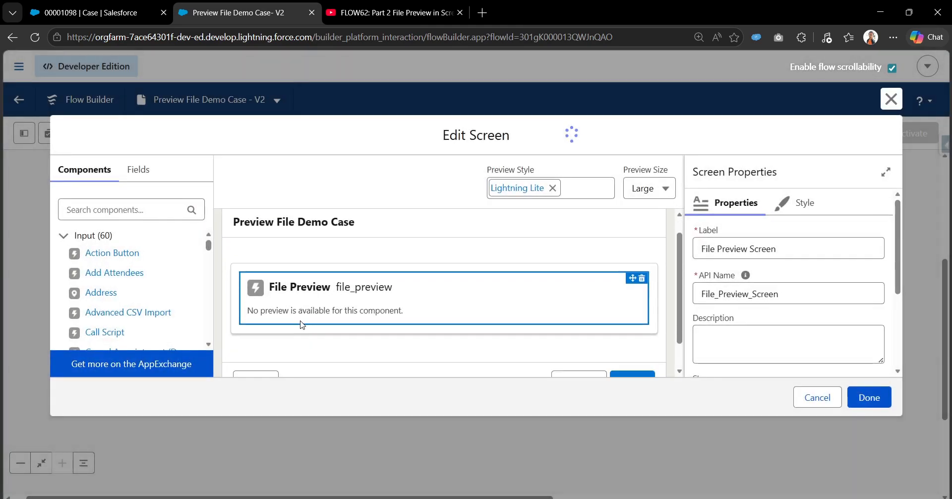
pyautogui.moveTo(317, 267); pyautogui.dragTo(304, 326)
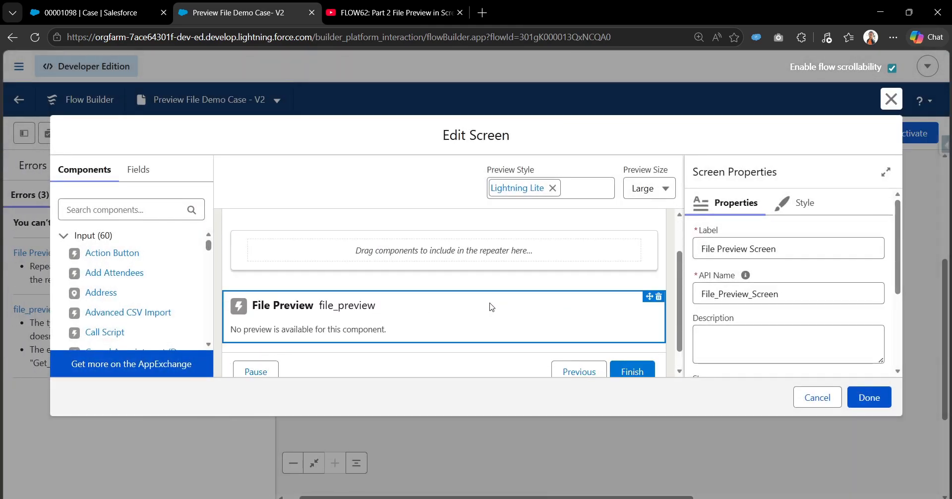
pyautogui.click(399, 312)
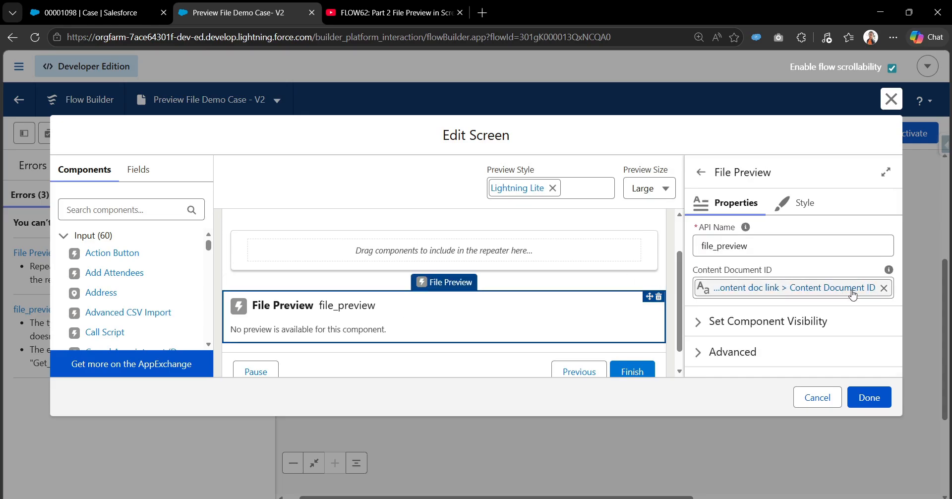
pyautogui.click(883, 288)
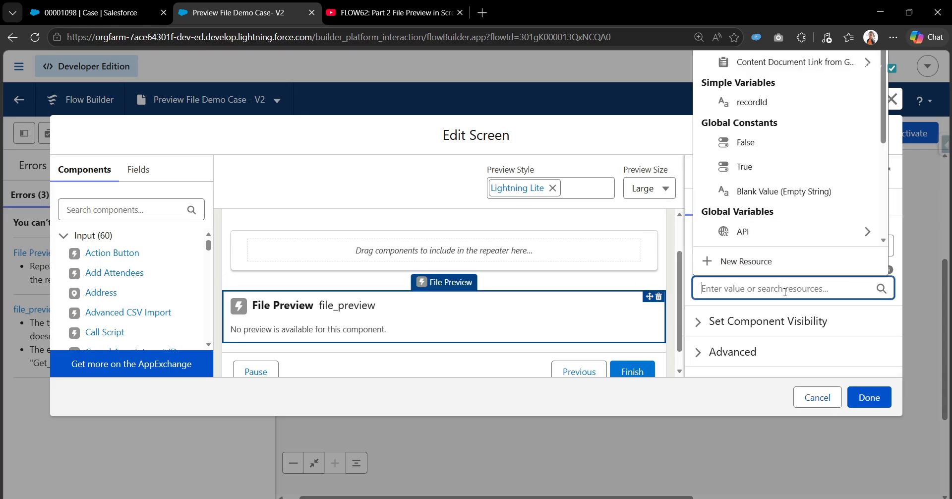
pyautogui.click(771, 64)
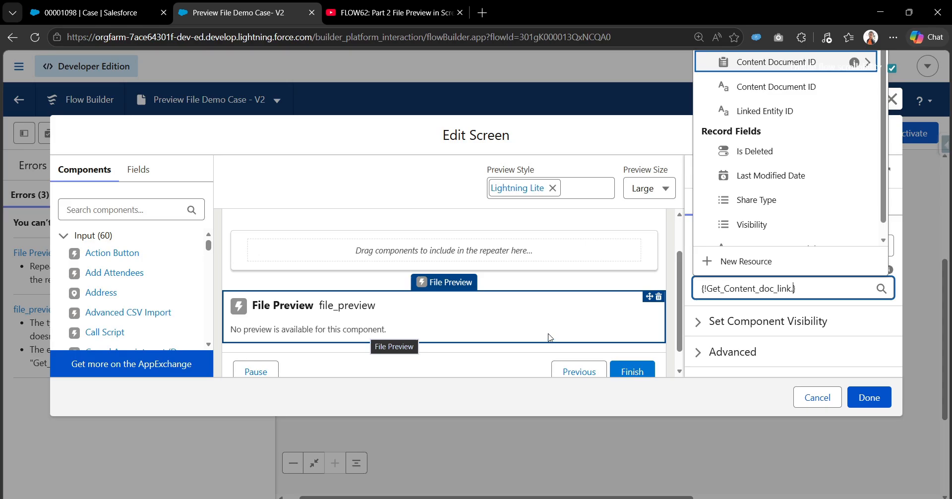
pyautogui.click(789, 87)
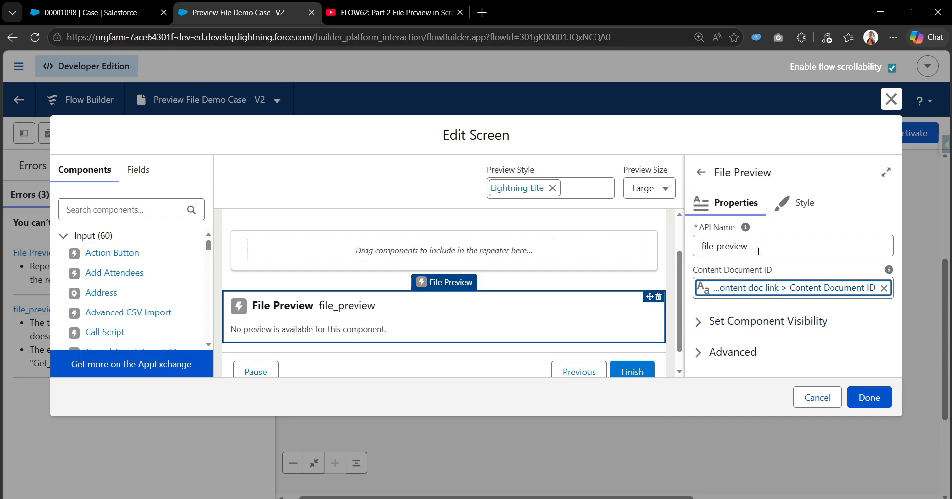
pyautogui.click(774, 289)
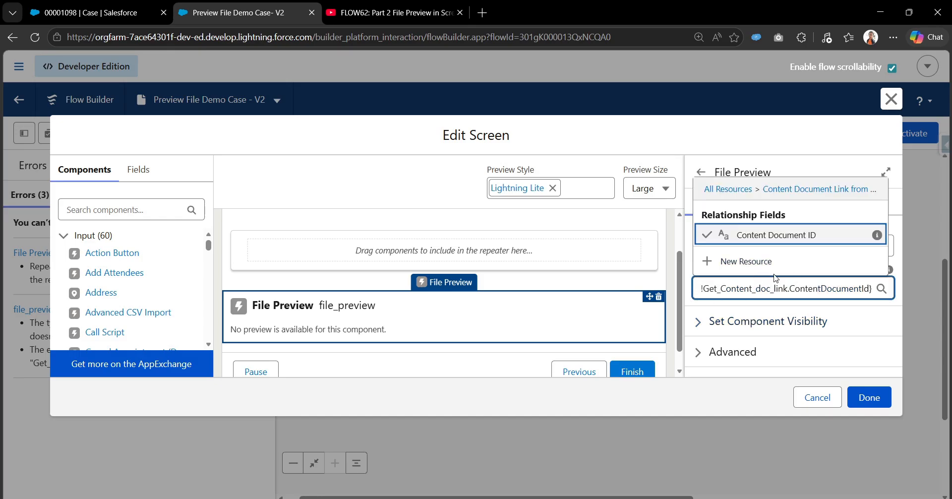
pyautogui.click(783, 149)
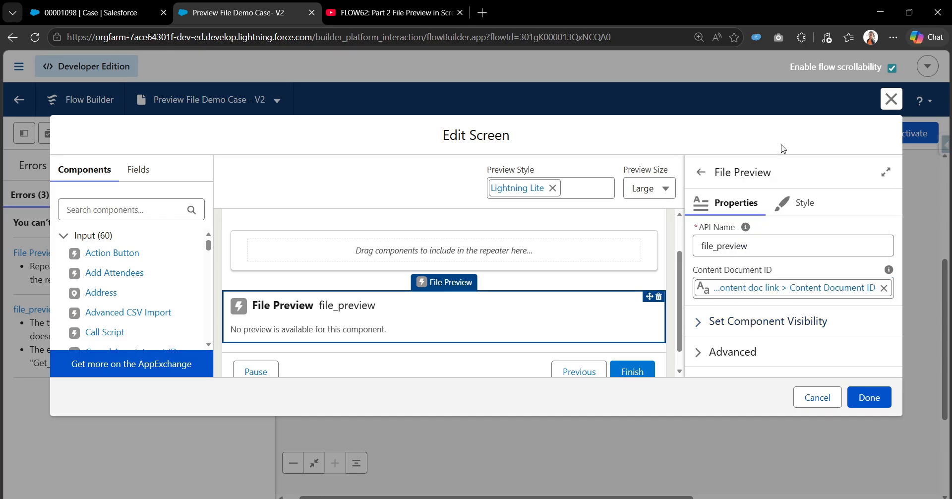
pyautogui.click(817, 397)
# Set the Get Content doc link element to store all records.
pyautogui.click(584, 278)
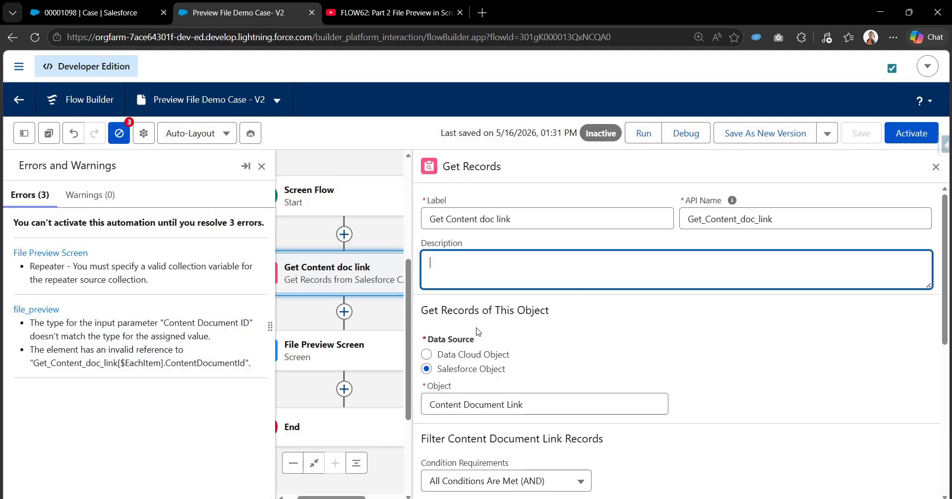
pyautogui.scroll(-5, 473, 411)
pyautogui.click(429, 490)
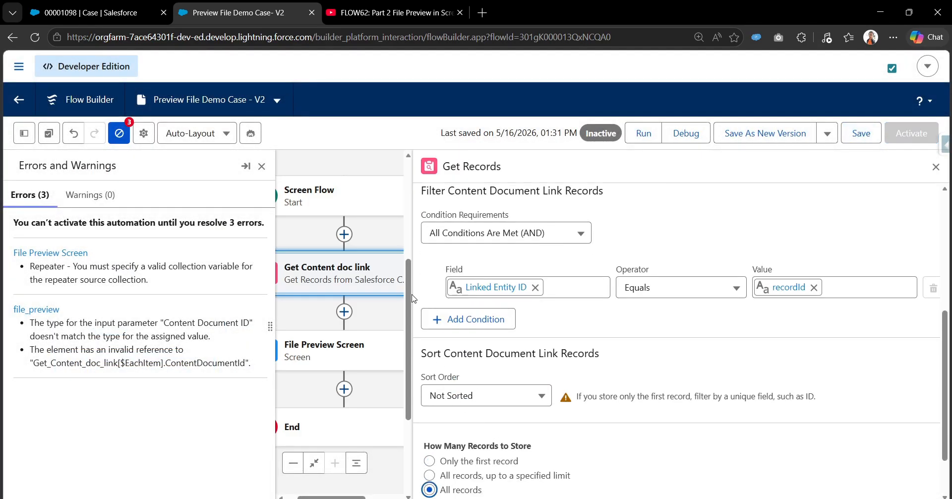
# Examine the $EachItem reference behind the Content Document ID of the File Preview nested in the Repeater.
pyautogui.moveTo(375, 318); pyautogui.dragTo(385, 273)
pyautogui.click(389, 315)
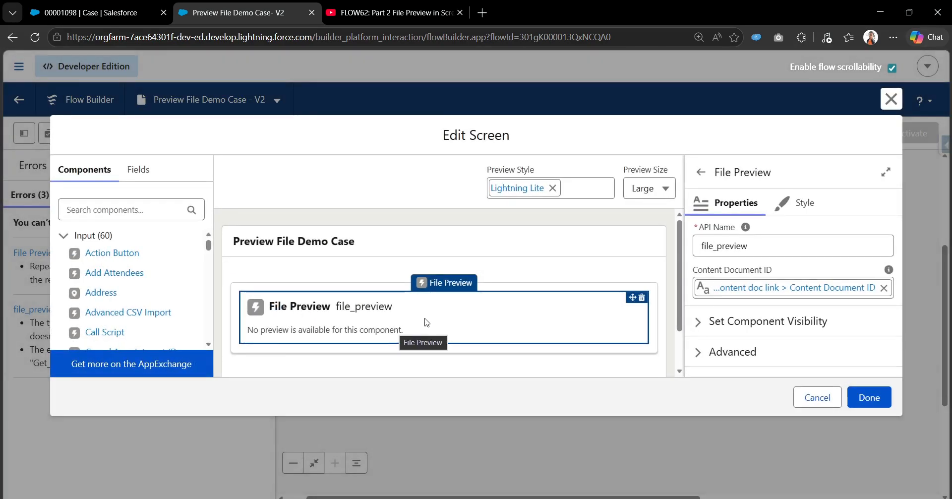
pyautogui.click(746, 298)
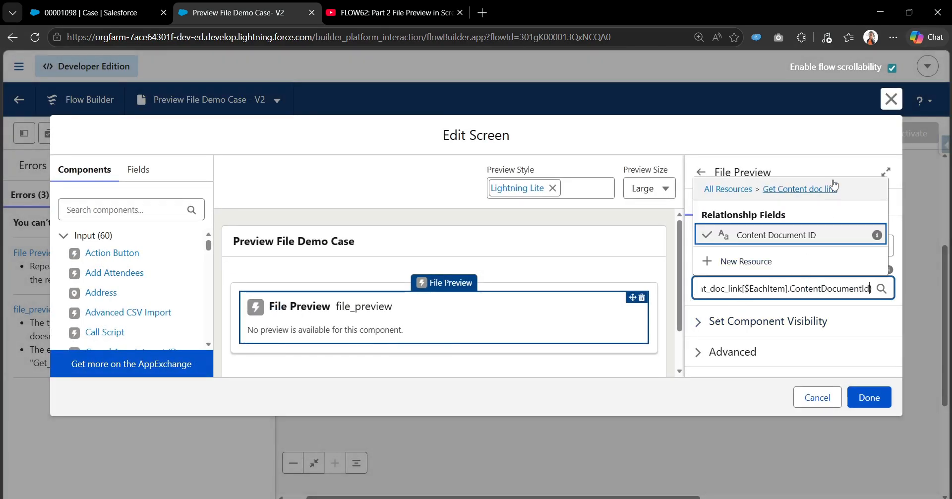
pyautogui.click(842, 164)
pyautogui.scroll(-1, 382, 357)
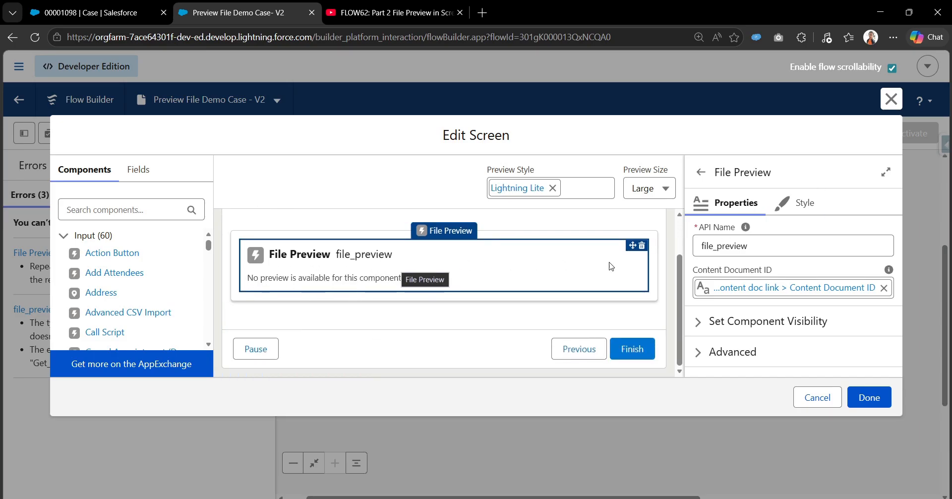
pyautogui.click(741, 292)
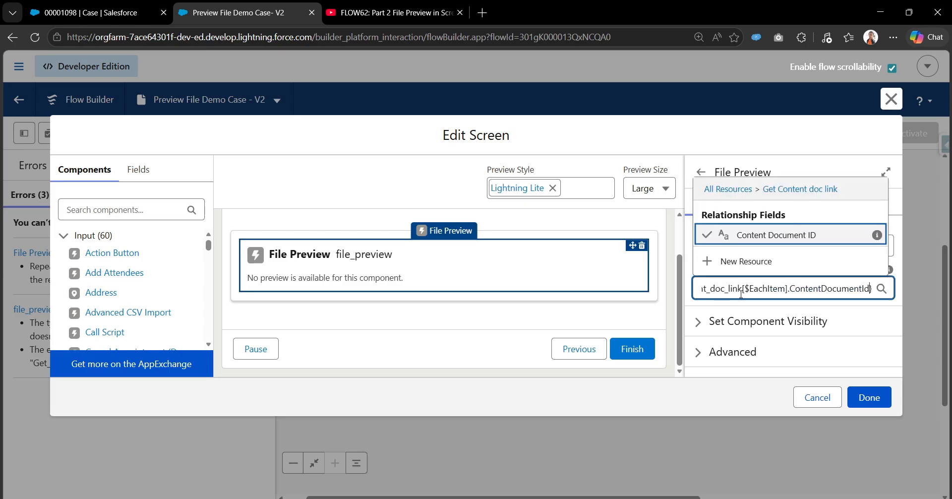
pyautogui.moveTo(745, 288); pyautogui.dragTo(786, 289)
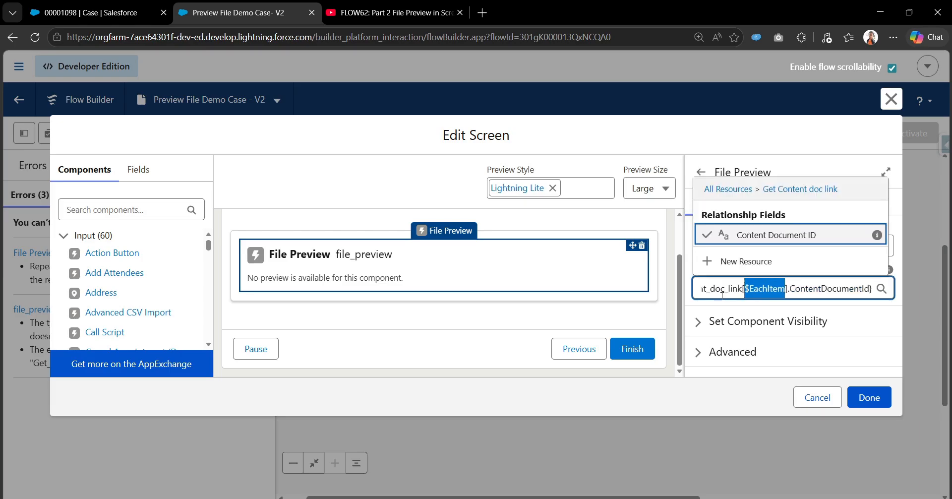
pyautogui.moveTo(724, 293); pyautogui.dragTo(664, 295)
pyautogui.click(764, 137)
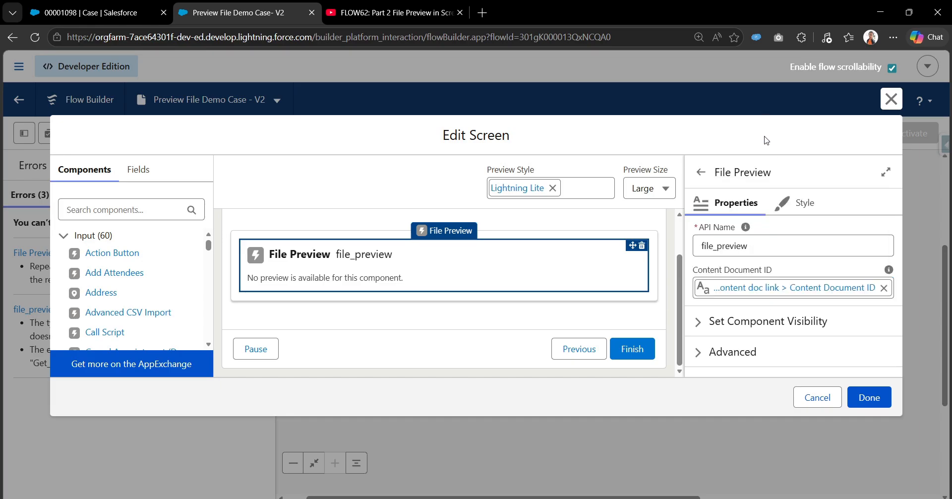
pyautogui.click(760, 293)
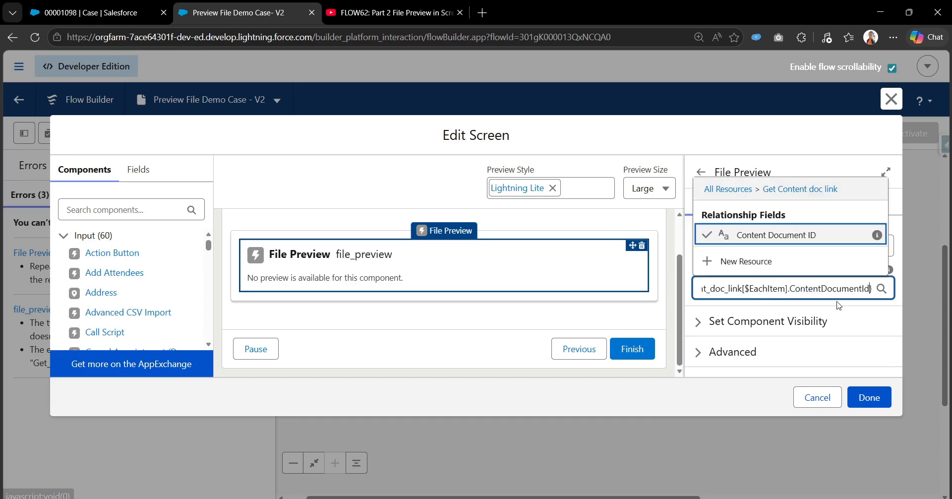
pyautogui.click(723, 139)
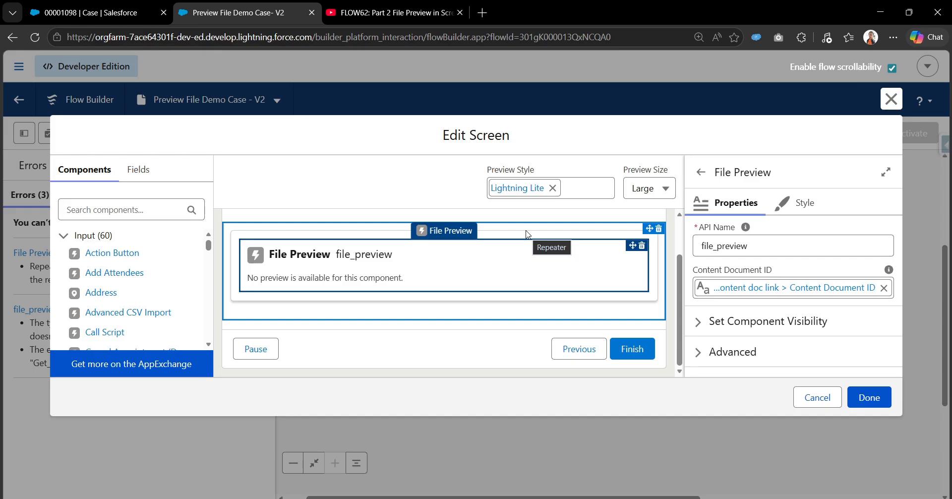
# Check the Repeater's source collection and accept the screen, and save and activate the flow.
pyautogui.click(527, 234)
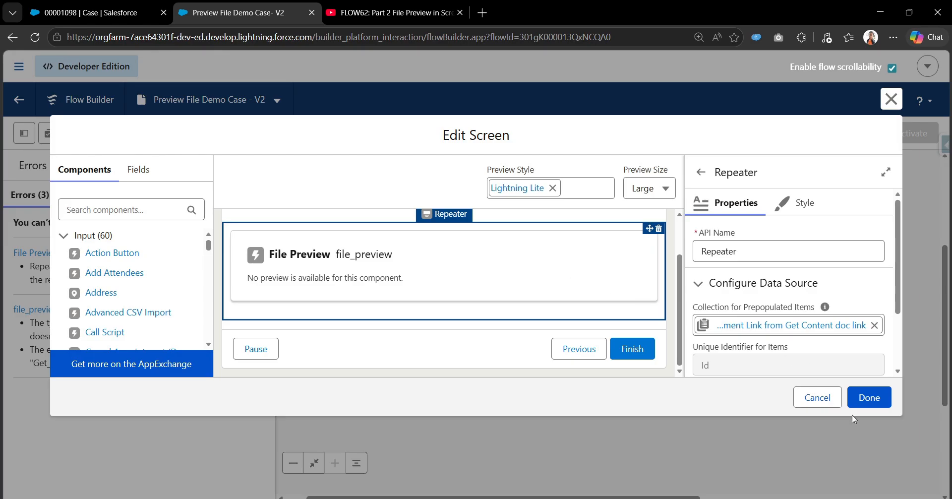
pyautogui.click(865, 399)
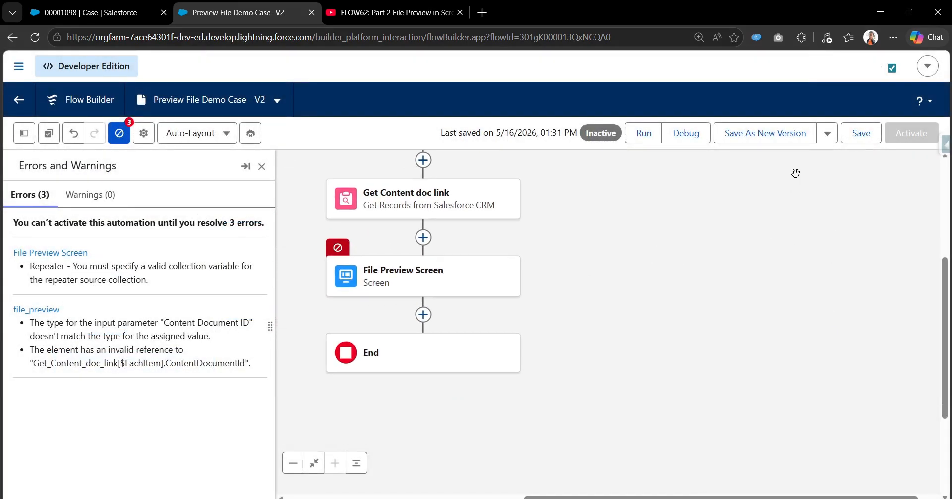
pyautogui.click(861, 133)
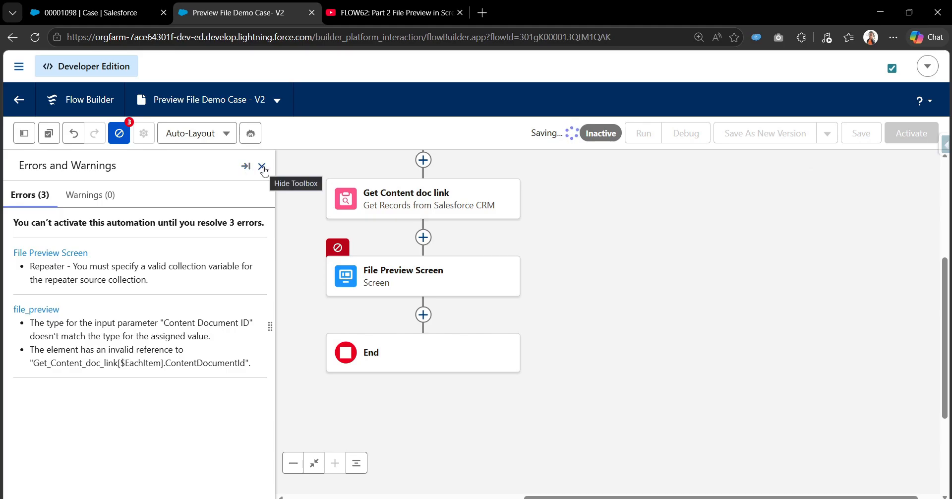
pyautogui.click(898, 138)
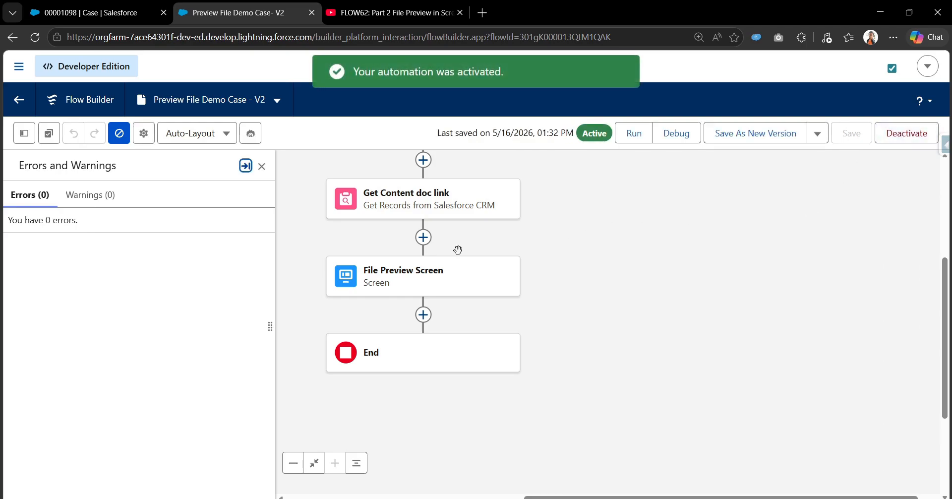
# Switch to the test file upload case, reload it, and run its Preview File Case action.
pyautogui.hotkey('ctrl', 'shift', 'Tab')
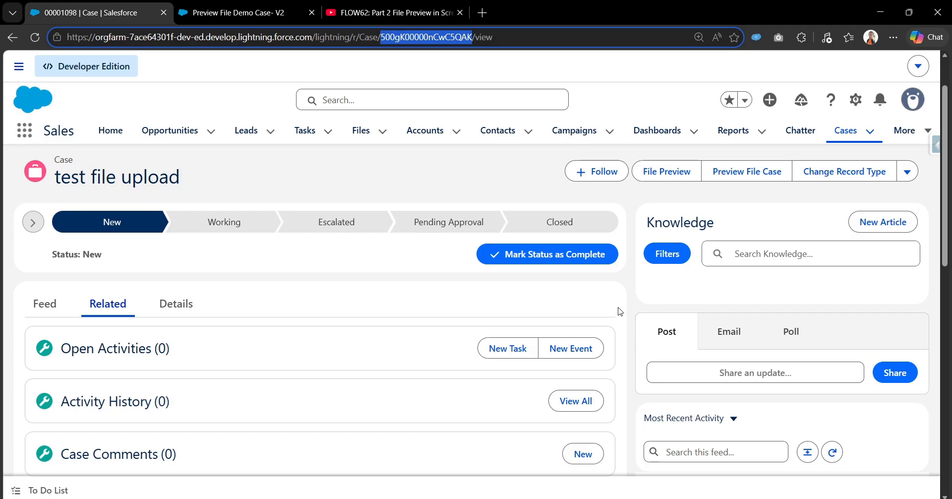
pyautogui.press('F5')
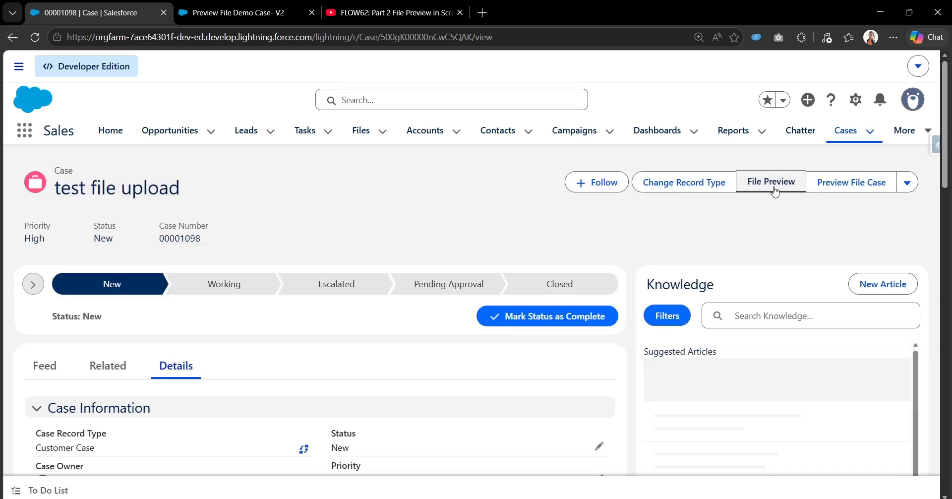
pyautogui.click(850, 184)
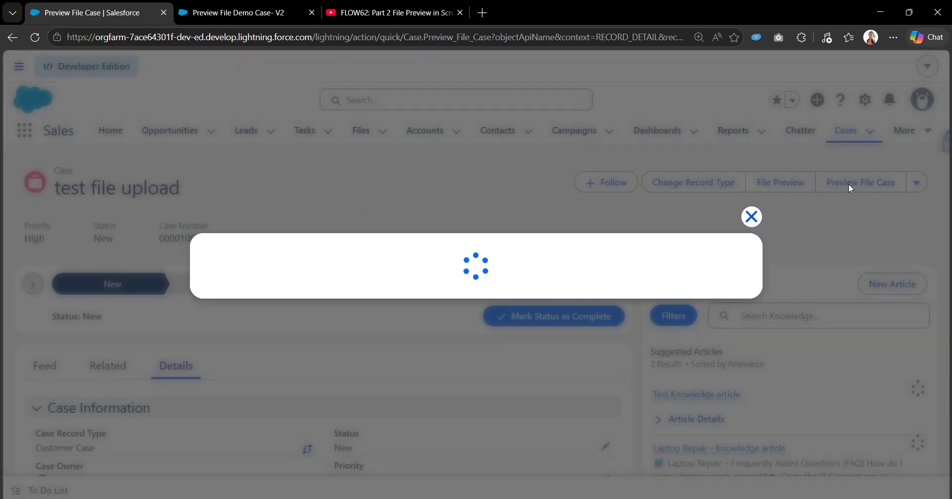
# Look through the file previews in the Preview File Case window, and close it.
pyautogui.scroll(-5, 606, 305)
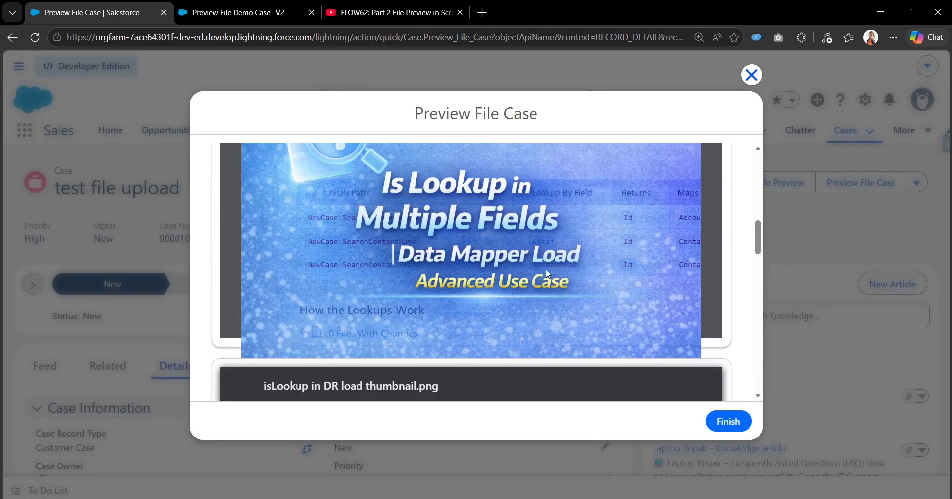
pyautogui.scroll(-8, 550, 311)
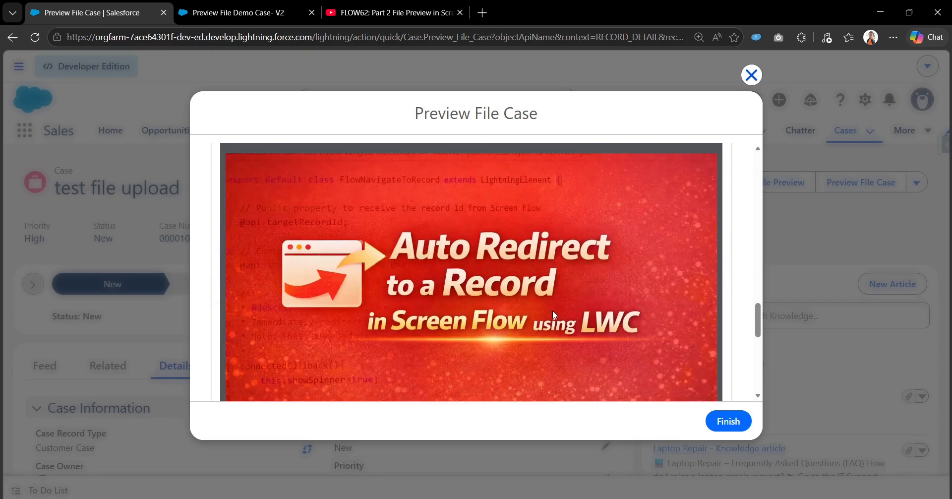
pyautogui.scroll(-10, 553, 311)
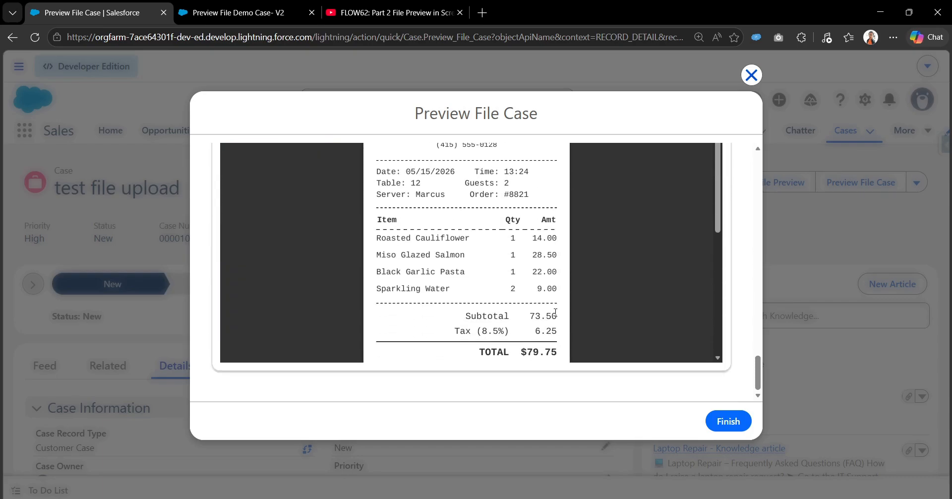
pyautogui.scroll(3, 635, 305)
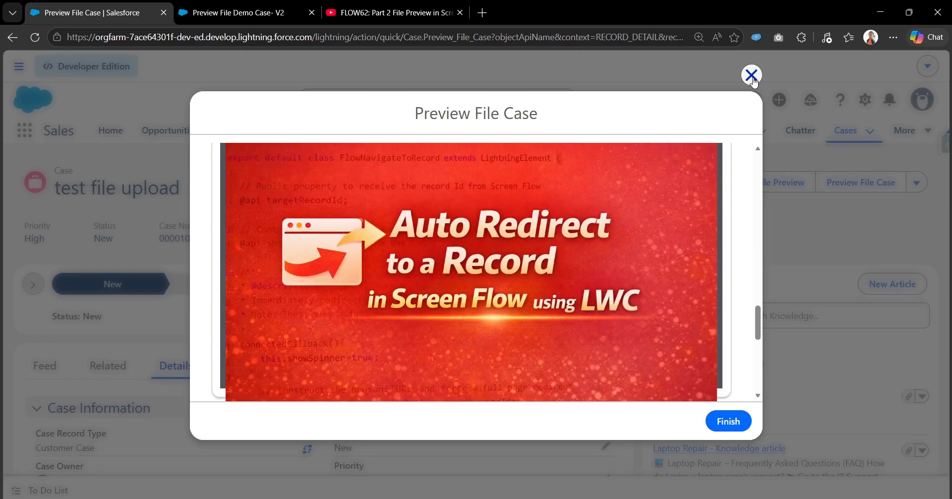
pyautogui.click(751, 75)
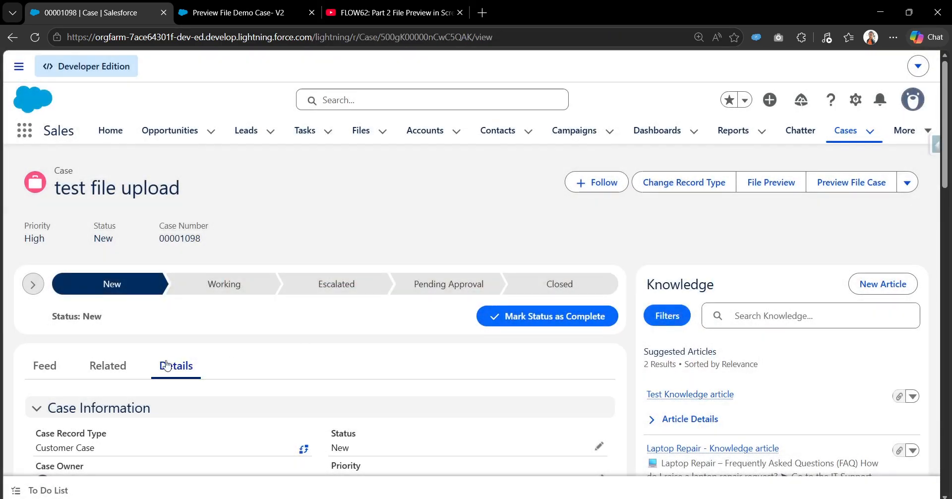
# Check the case's related Attachments list to compare it with the previewed files.
pyautogui.click(94, 365)
pyautogui.scroll(-4, 172, 378)
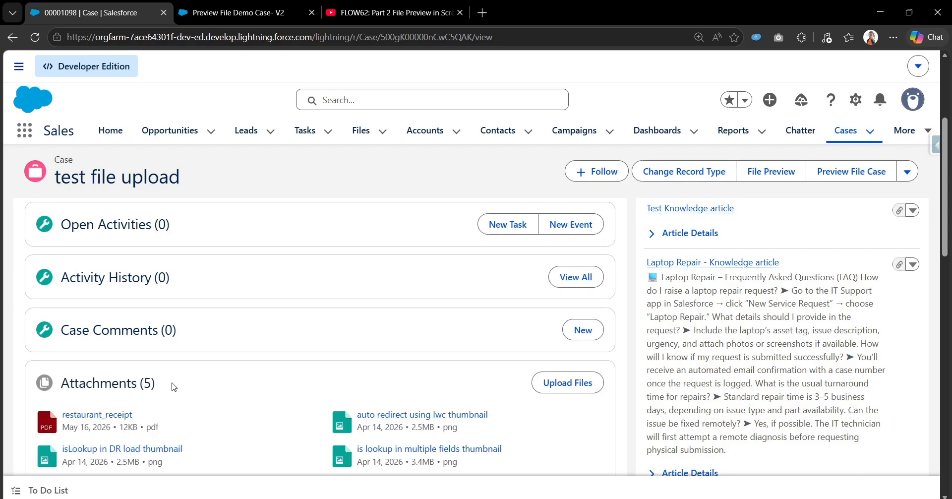
pyautogui.scroll(-1, 172, 386)
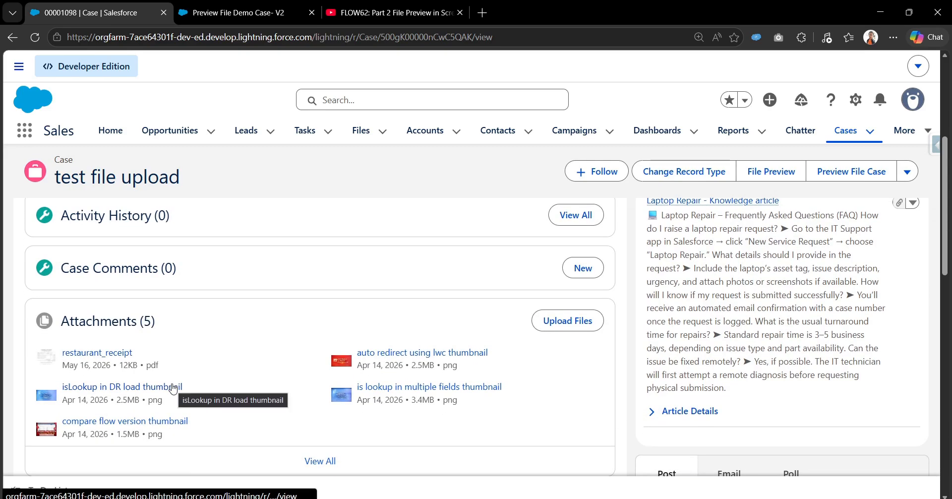